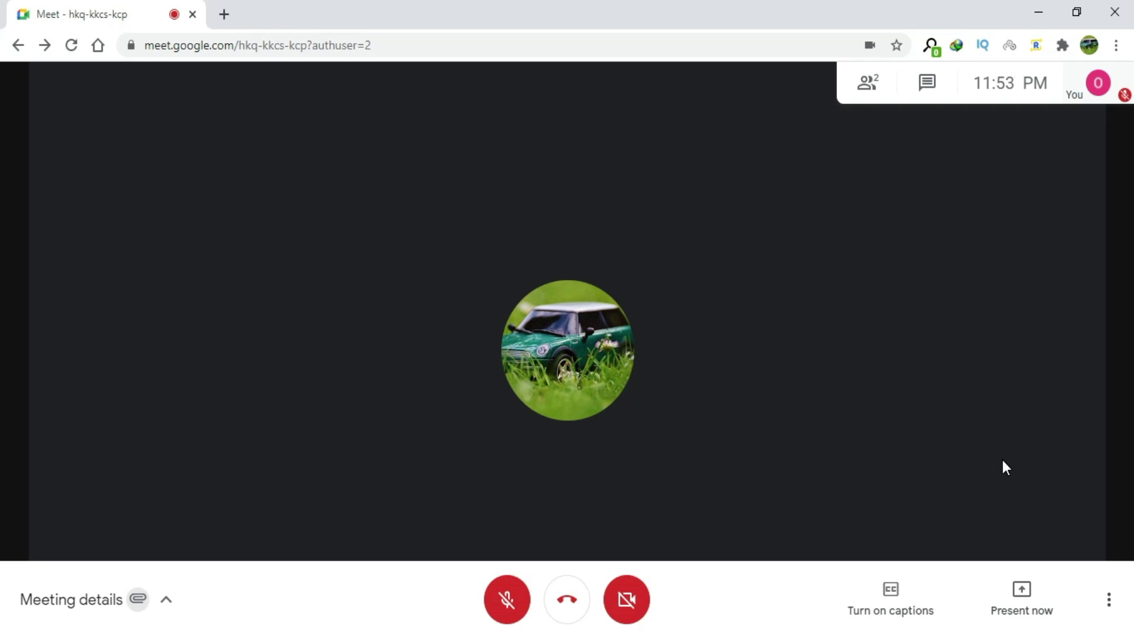
# Step: Open the Whiteboard option from the Meet call's More options menu
pyautogui.click(1110, 601)
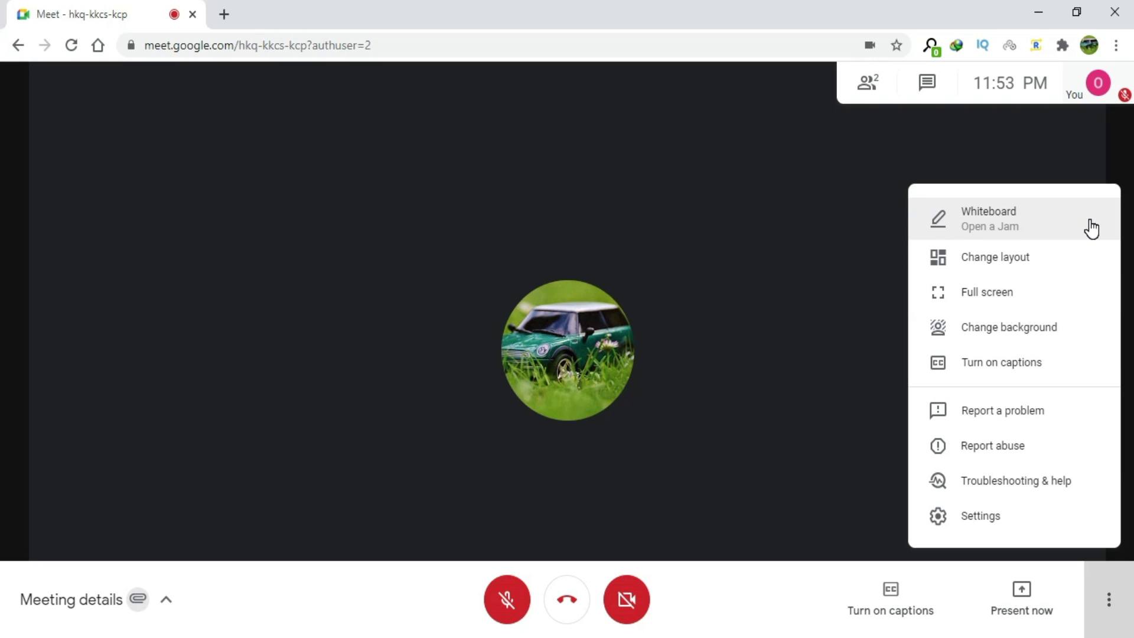
pyautogui.click(997, 239)
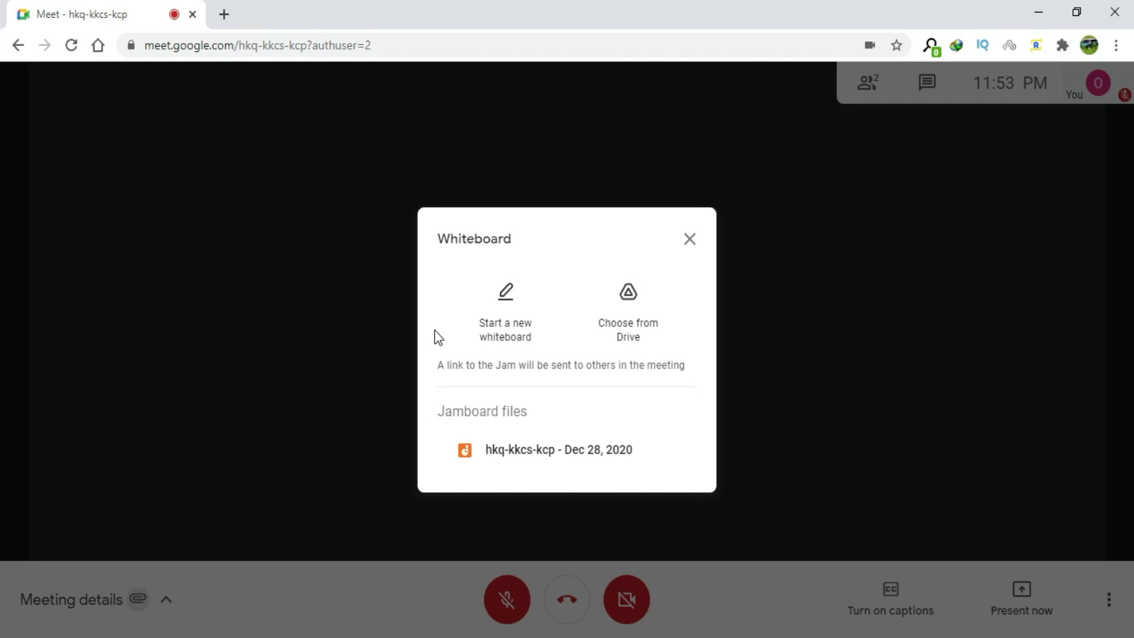
# Step: Start a new blank whiteboard and keep the zoom at Fit (49%)
pyautogui.click(496, 323)
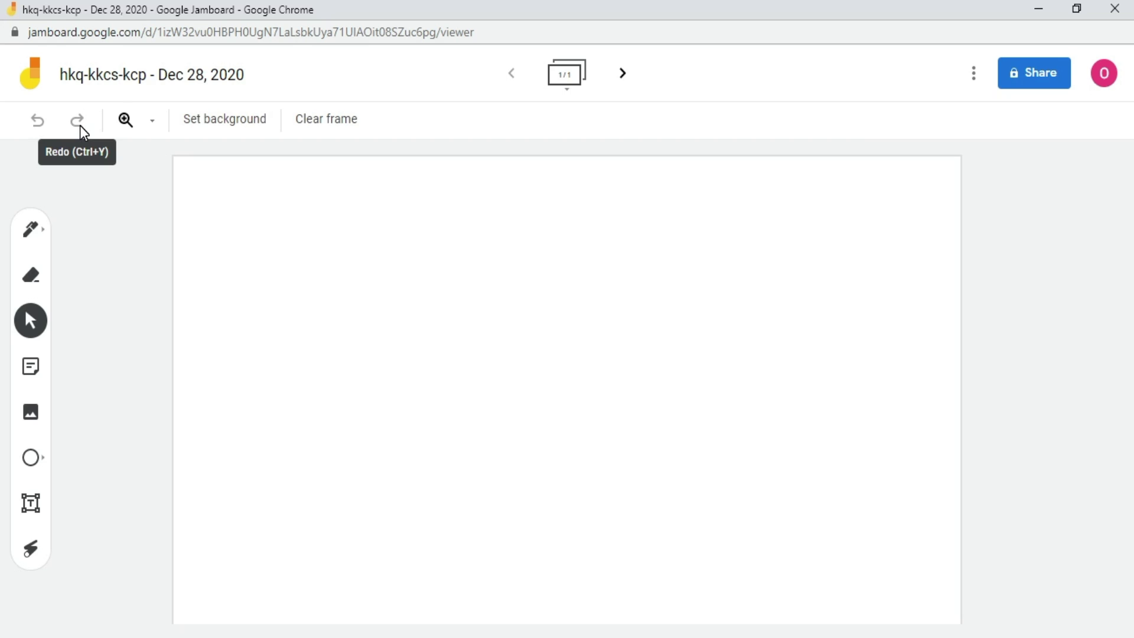
pyautogui.click(154, 125)
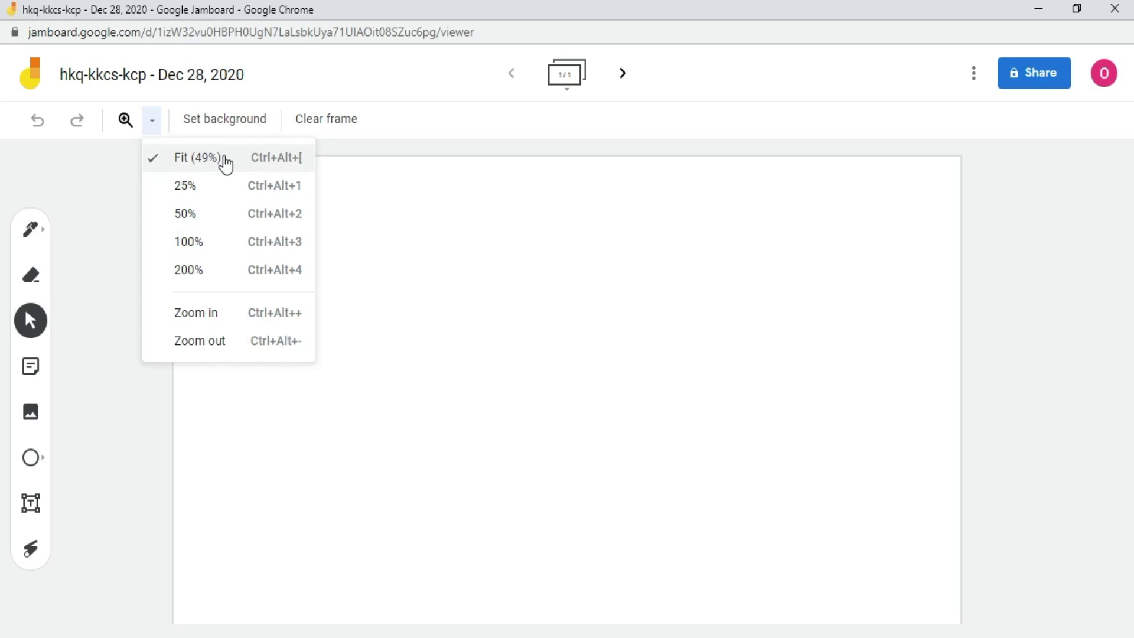
pyautogui.click(201, 164)
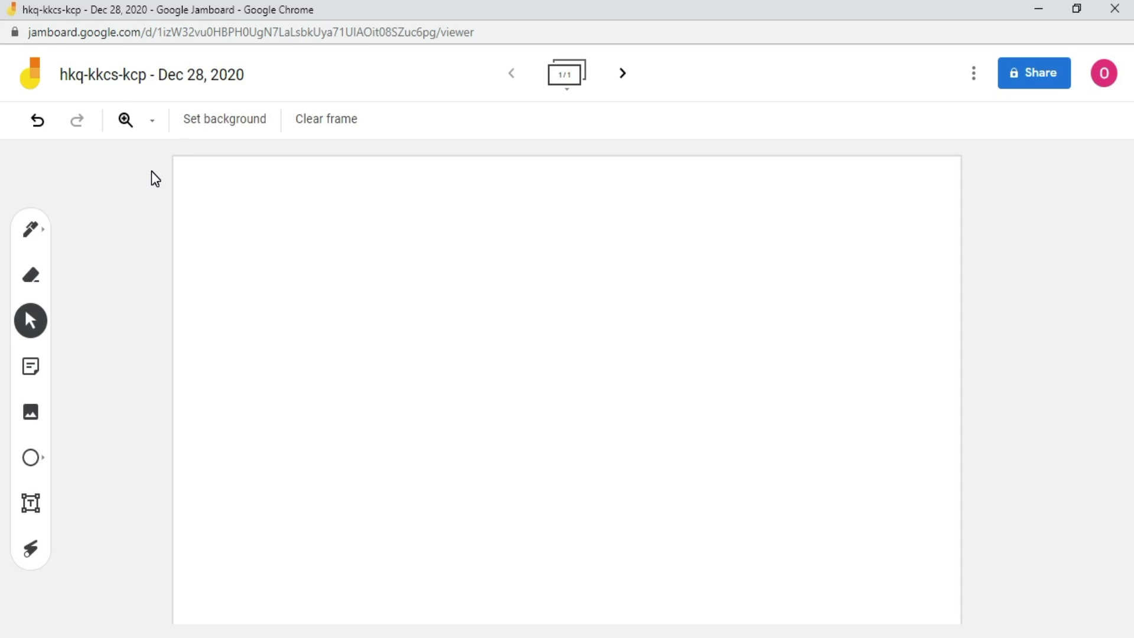
pyautogui.click(185, 124)
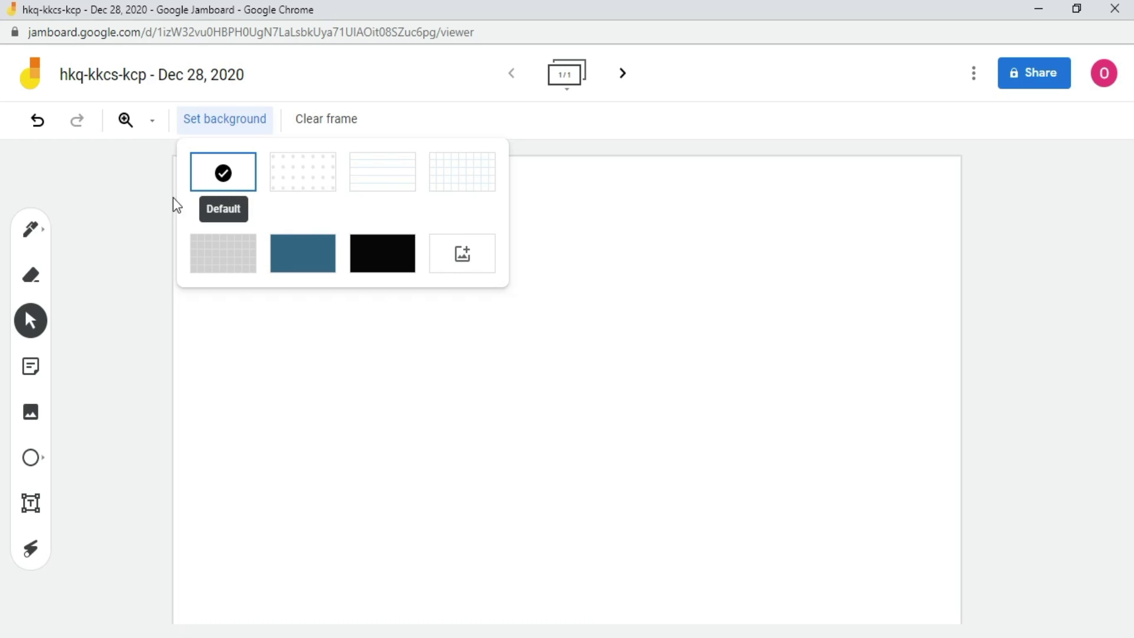
pyautogui.click(142, 208)
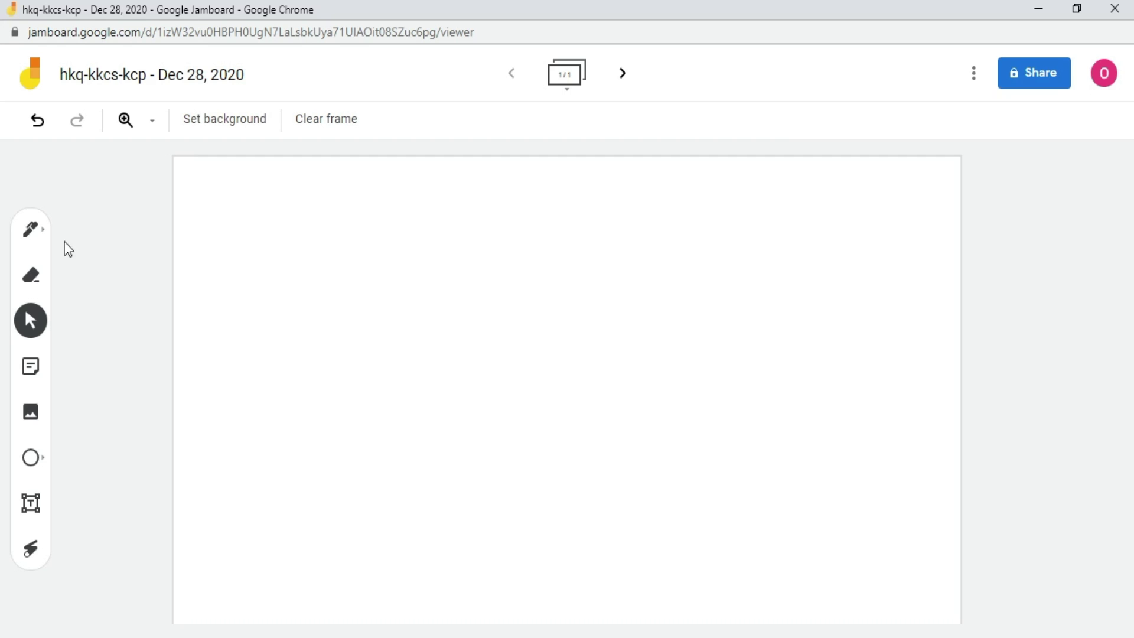
# Step: Set the pen to the marker type with black ink
pyautogui.click(30, 231)
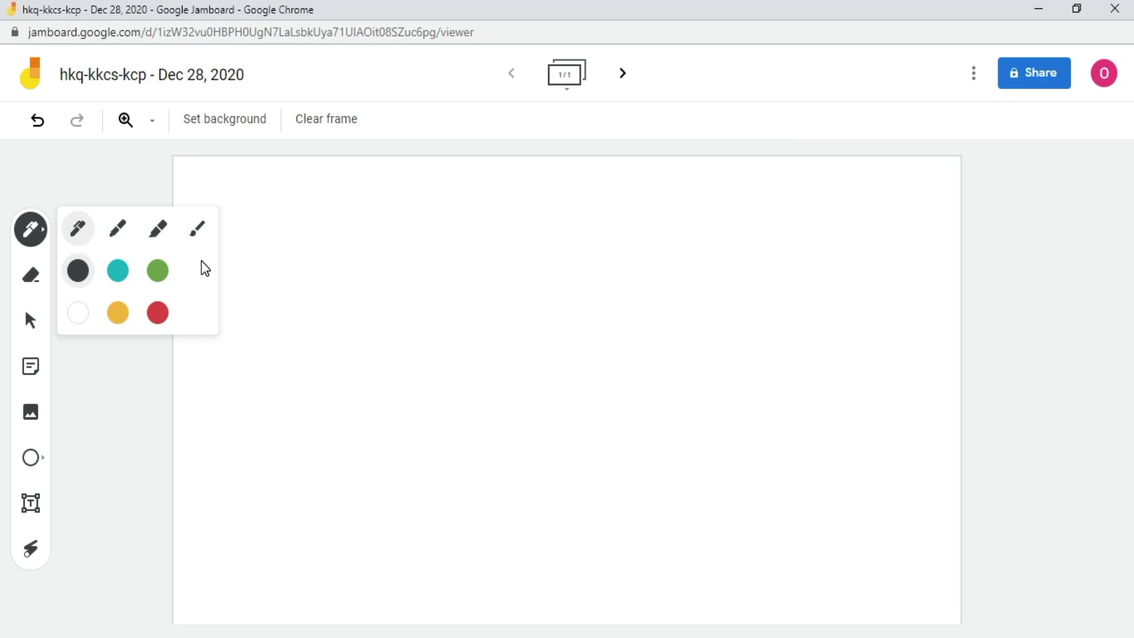
pyautogui.click(118, 231)
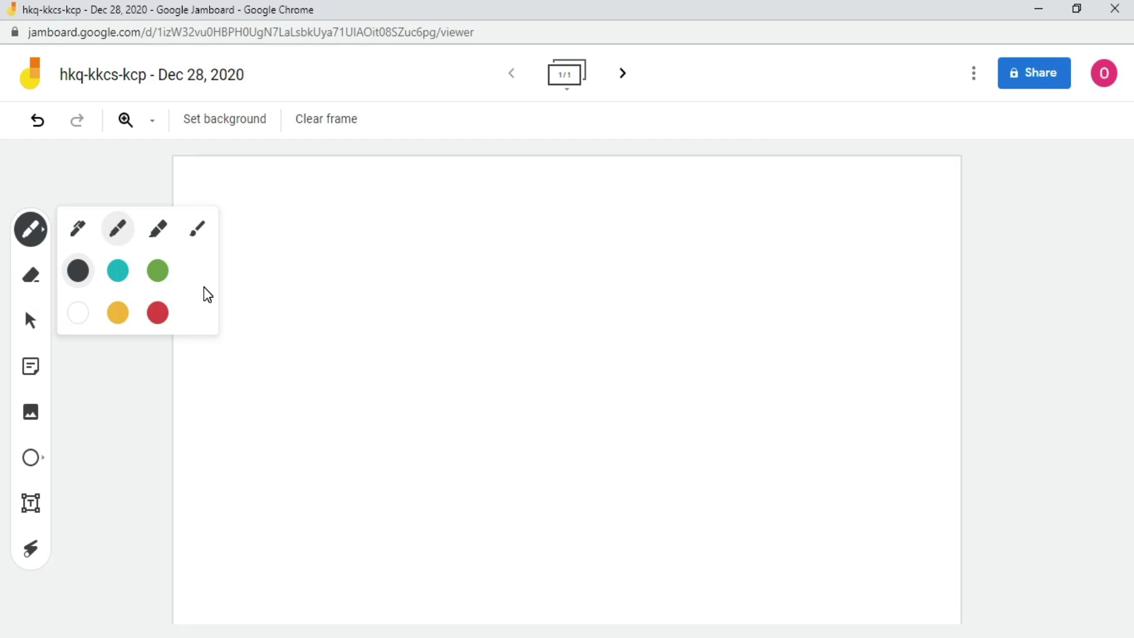
pyautogui.click(165, 279)
pyautogui.click(160, 309)
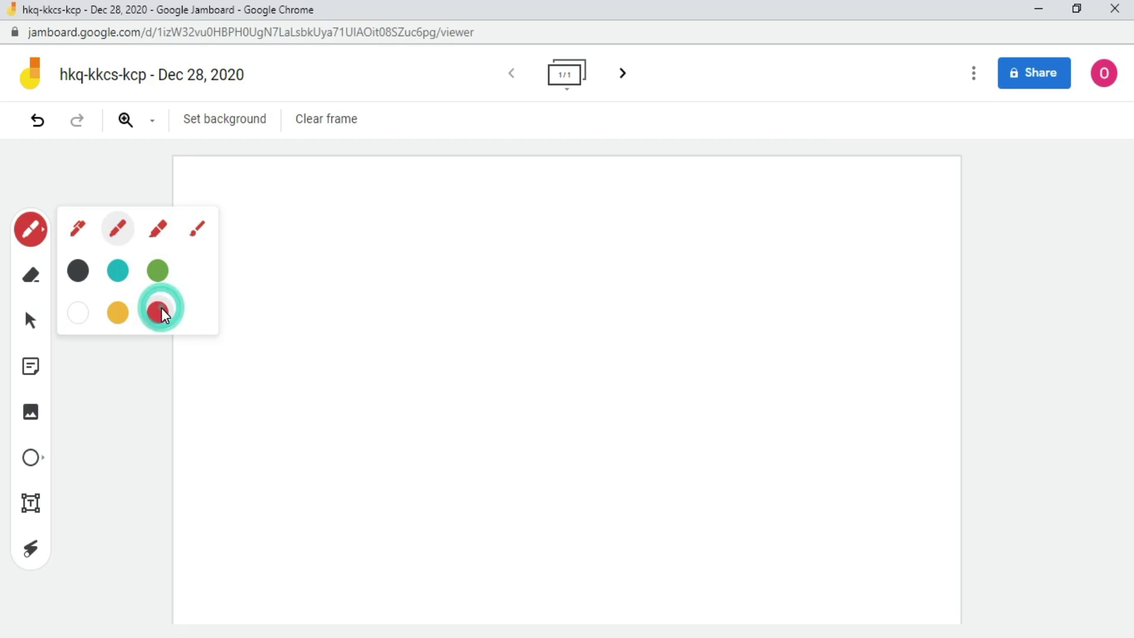
pyautogui.click(125, 278)
pyautogui.click(77, 272)
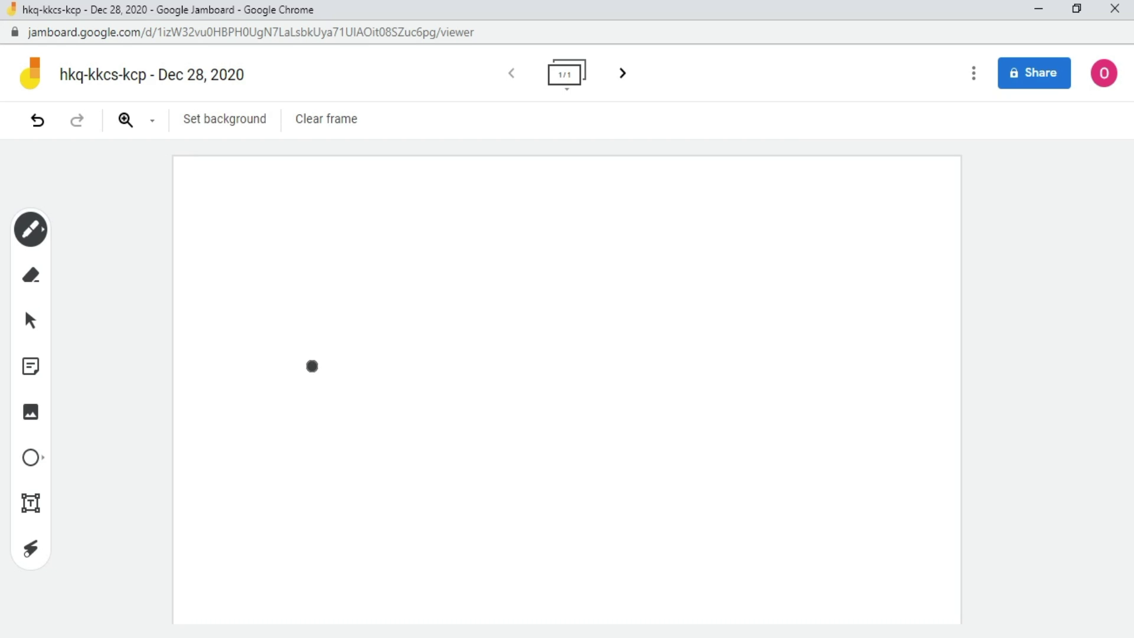
# Step: Handwrite the equation x + y = 5 near the frame centre with a line beneath it
pyautogui.moveTo(313, 362)
pyautogui.mouseDown()
pyautogui.moveTo(352, 362)
pyautogui.moveTo(370, 403)
pyautogui.mouseUp()
pyautogui.moveTo(418, 361); pyautogui.dragTo(425, 397)
pyautogui.moveTo(409, 379)
pyautogui.mouseDown()
pyautogui.moveTo(527, 415)
pyautogui.moveTo(468, 404)
pyautogui.mouseUp()
pyautogui.moveTo(564, 382)
pyautogui.mouseDown()
pyautogui.moveTo(597, 379)
pyautogui.moveTo(599, 403)
pyautogui.mouseUp()
pyautogui.moveTo(670, 332)
pyautogui.mouseDown()
pyautogui.moveTo(635, 364)
pyautogui.moveTo(647, 397)
pyautogui.mouseUp()
pyautogui.moveTo(449, 458); pyautogui.dragTo(586, 458)
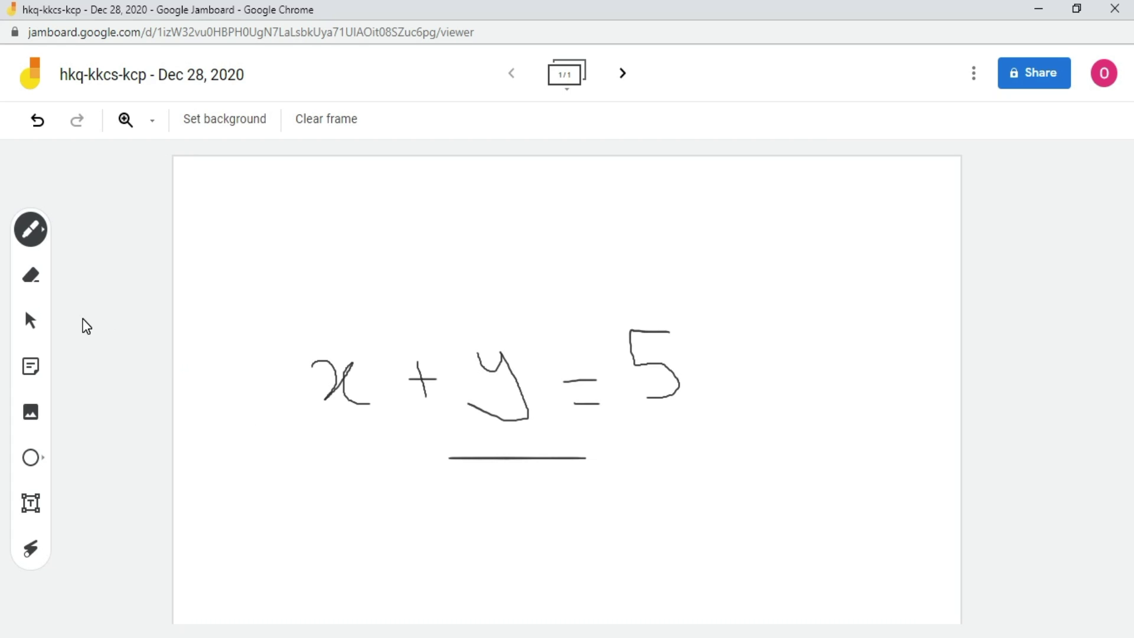
pyautogui.click(35, 281)
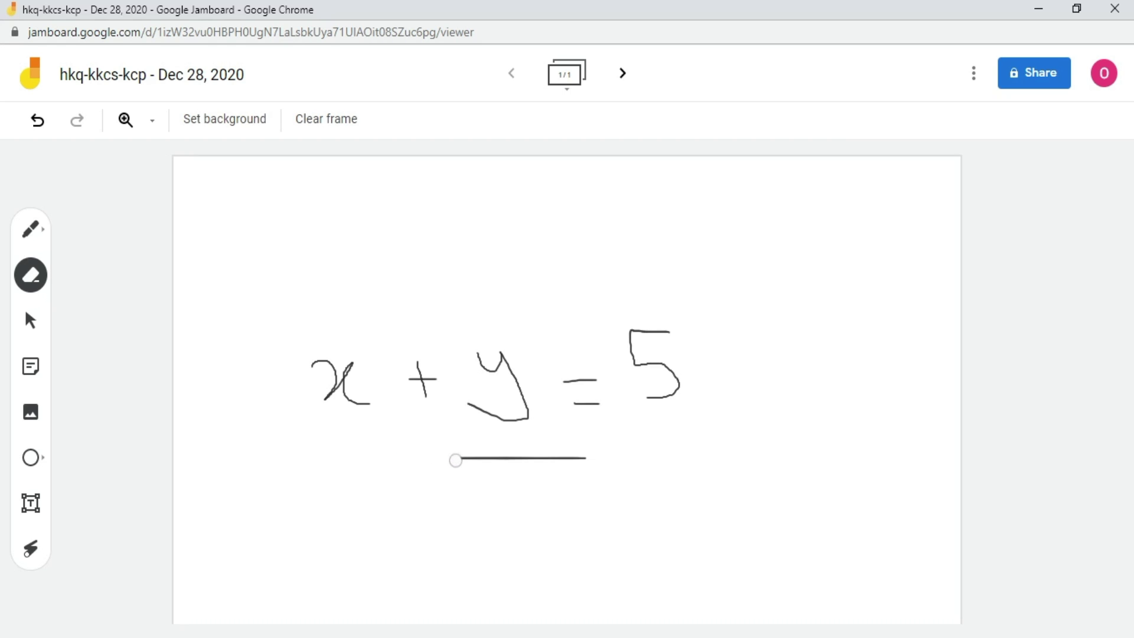
# Step: Erase the underline beneath the equation and start a new sticky note
pyautogui.moveTo(456, 460)
pyautogui.mouseDown()
pyautogui.moveTo(522, 459)
pyautogui.moveTo(240, 451)
pyautogui.mouseUp()
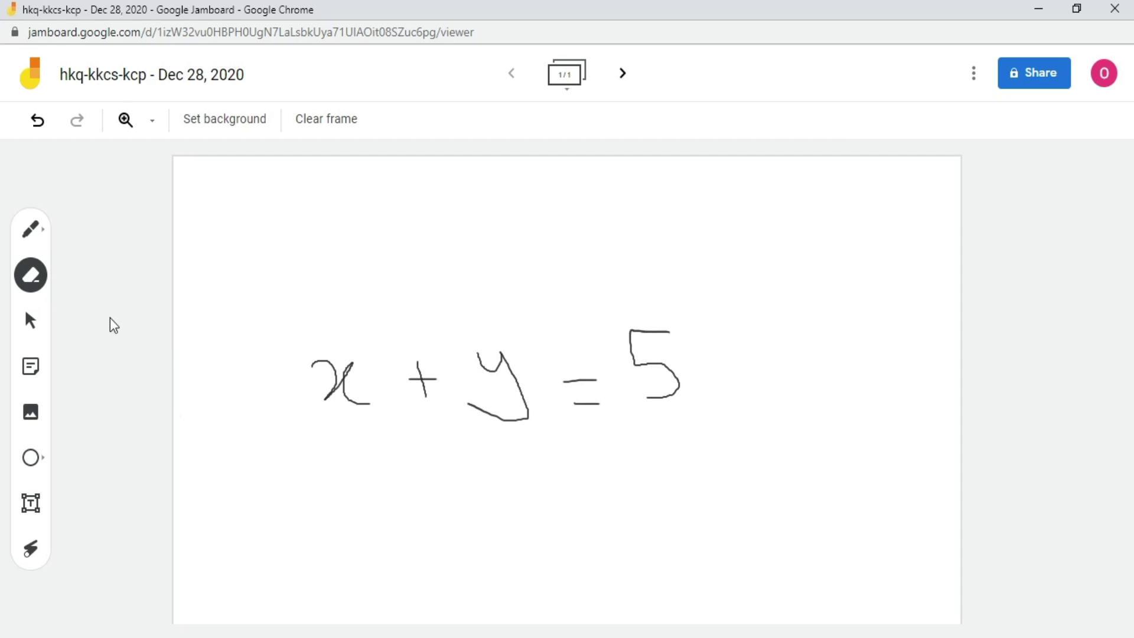
pyautogui.click(32, 321)
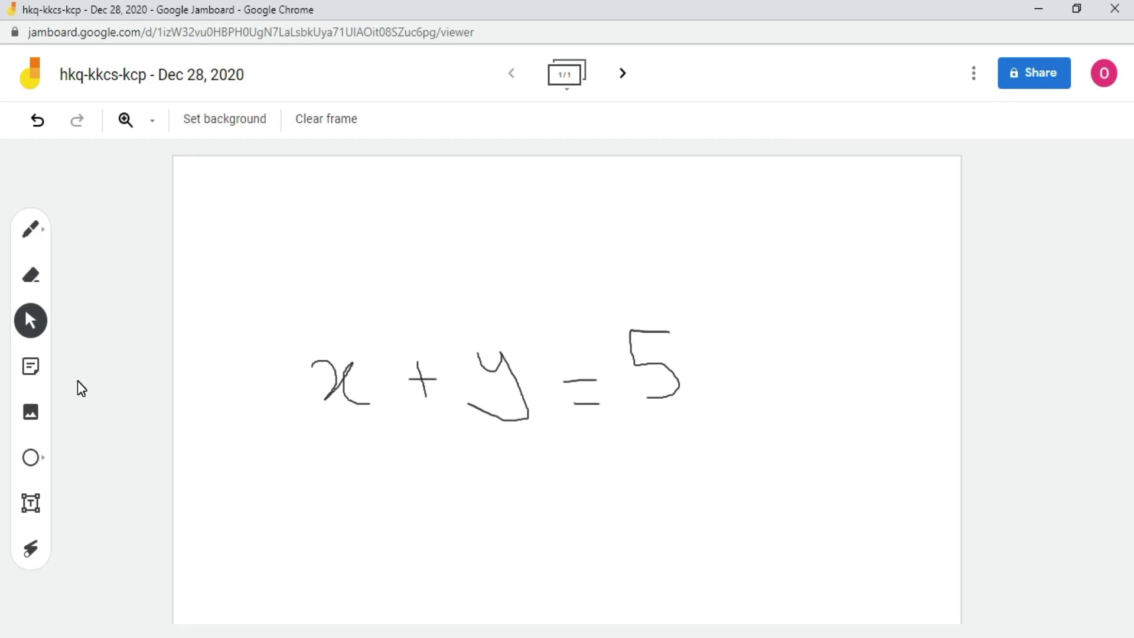
pyautogui.click(31, 368)
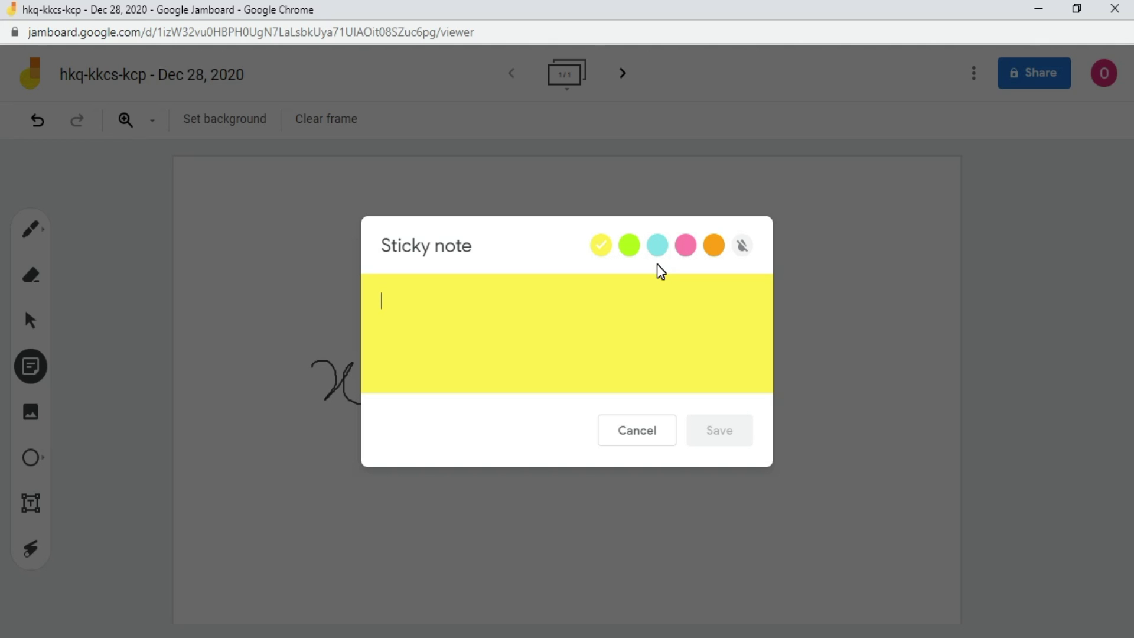
# Step: Save a cyan sticky note reading 'Lesson 1' onto the board
pyautogui.click(658, 246)
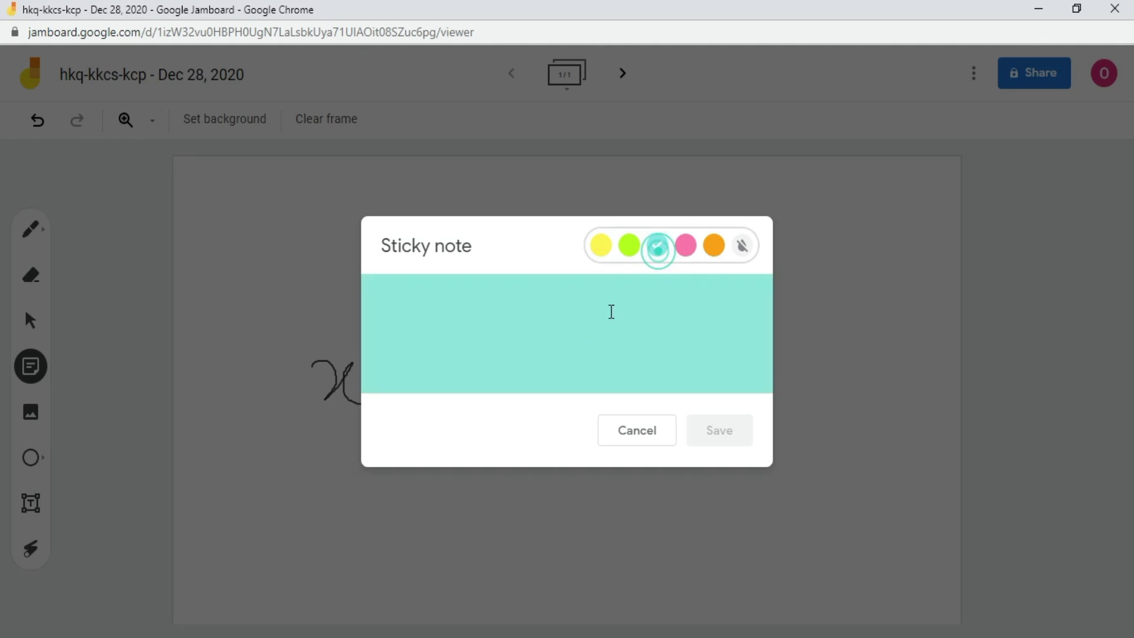
pyautogui.click(550, 339)
pyautogui.write('Lessi')
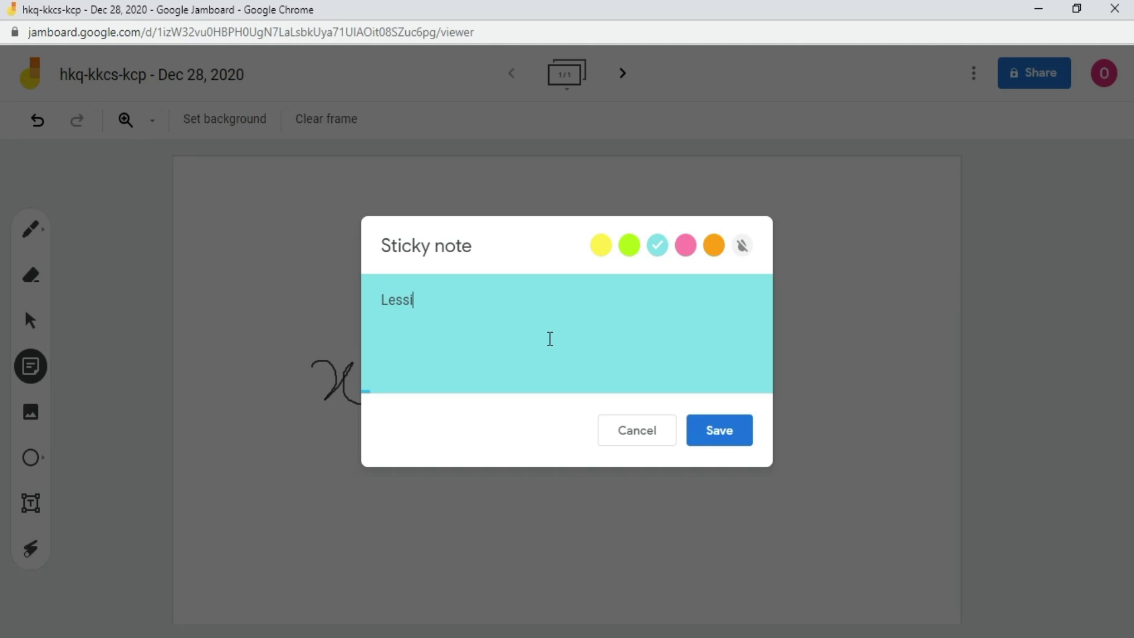
pyautogui.press('BackSpace')
pyautogui.write('on 1')
pyautogui.click(728, 440)
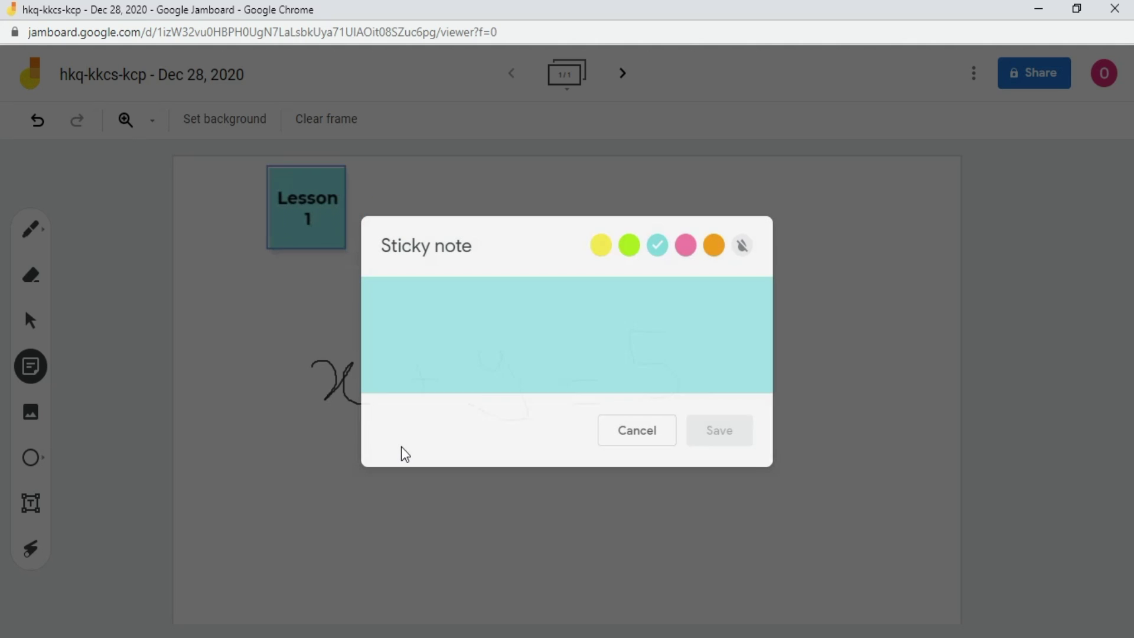
pyautogui.click(269, 393)
# Step: Move the Lesson 1 note to the top-left of the frame
pyautogui.moveTo(319, 221); pyautogui.dragTo(238, 221)
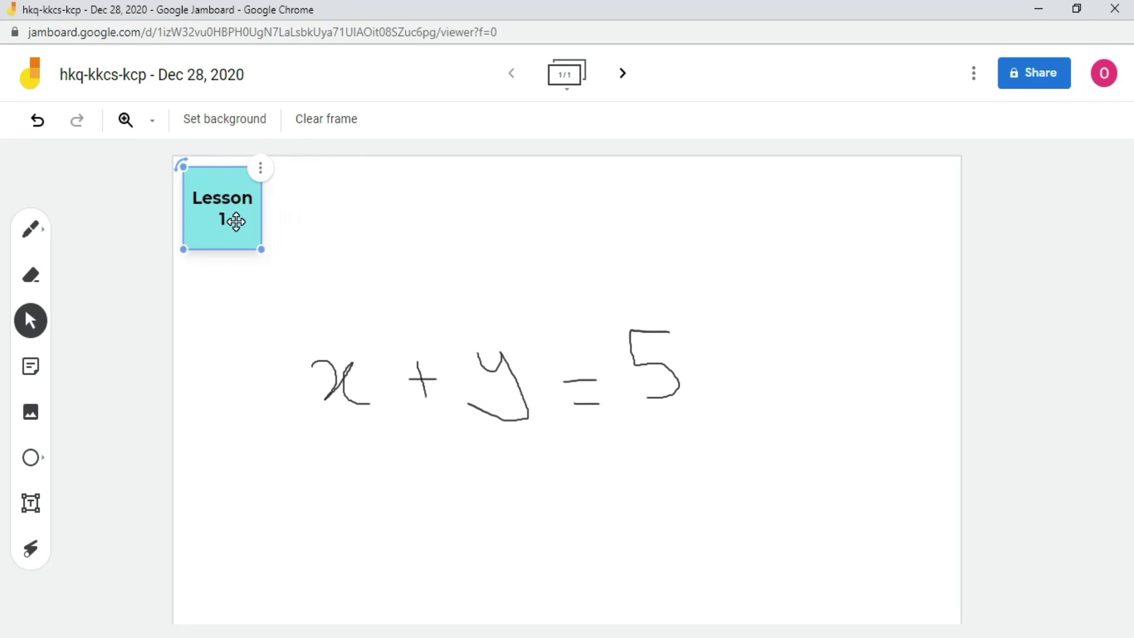
pyautogui.click(338, 230)
pyautogui.click(229, 222)
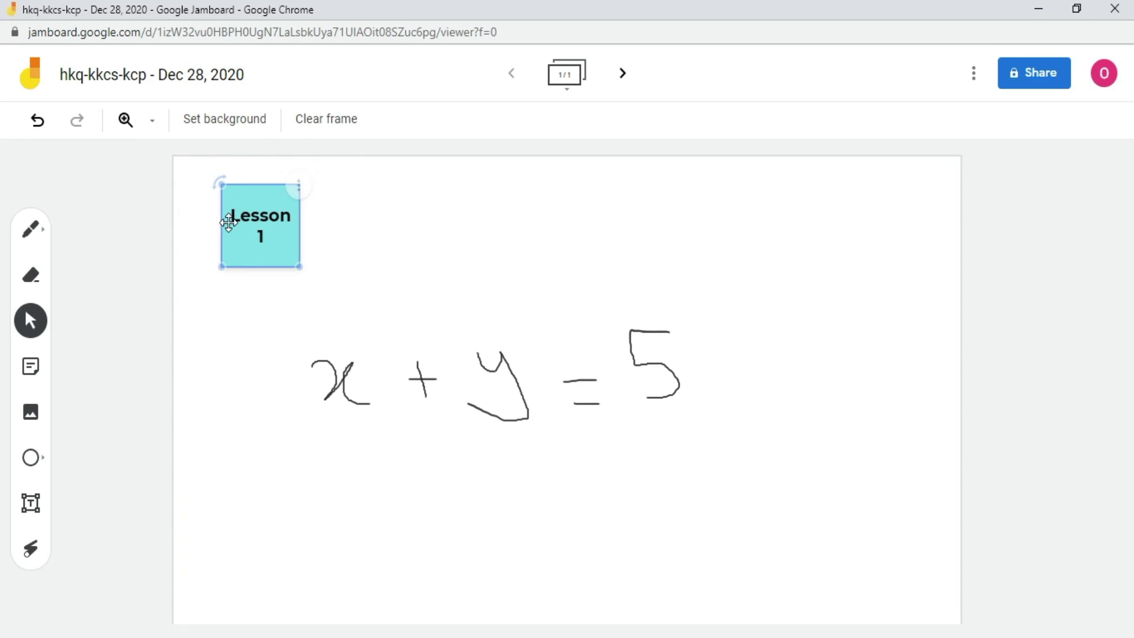
pyautogui.moveTo(215, 180)
pyautogui.mouseDown()
pyautogui.moveTo(232, 175)
pyautogui.moveTo(220, 183)
pyautogui.mouseUp()
pyautogui.click(372, 242)
pyautogui.click(291, 208)
pyautogui.click(298, 187)
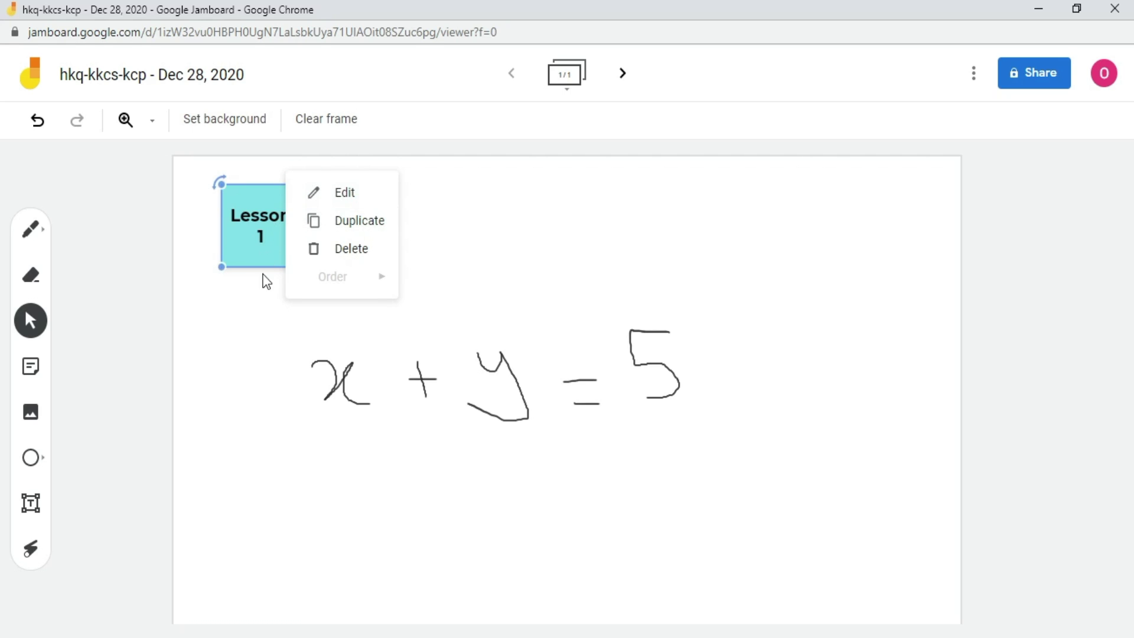
pyautogui.click(261, 315)
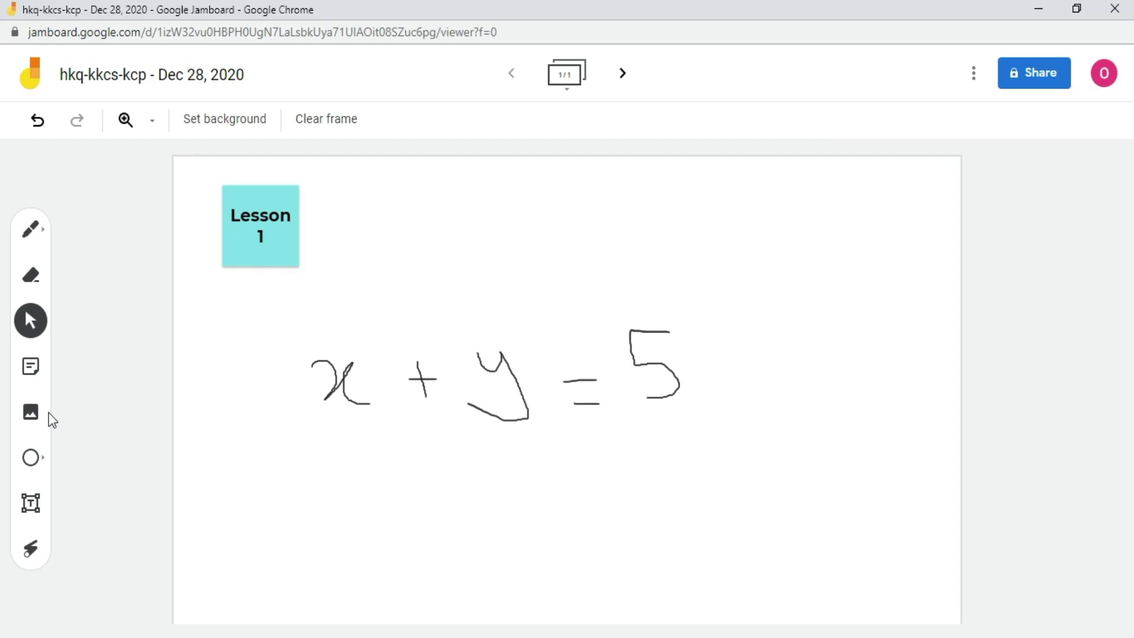
pyautogui.click(30, 412)
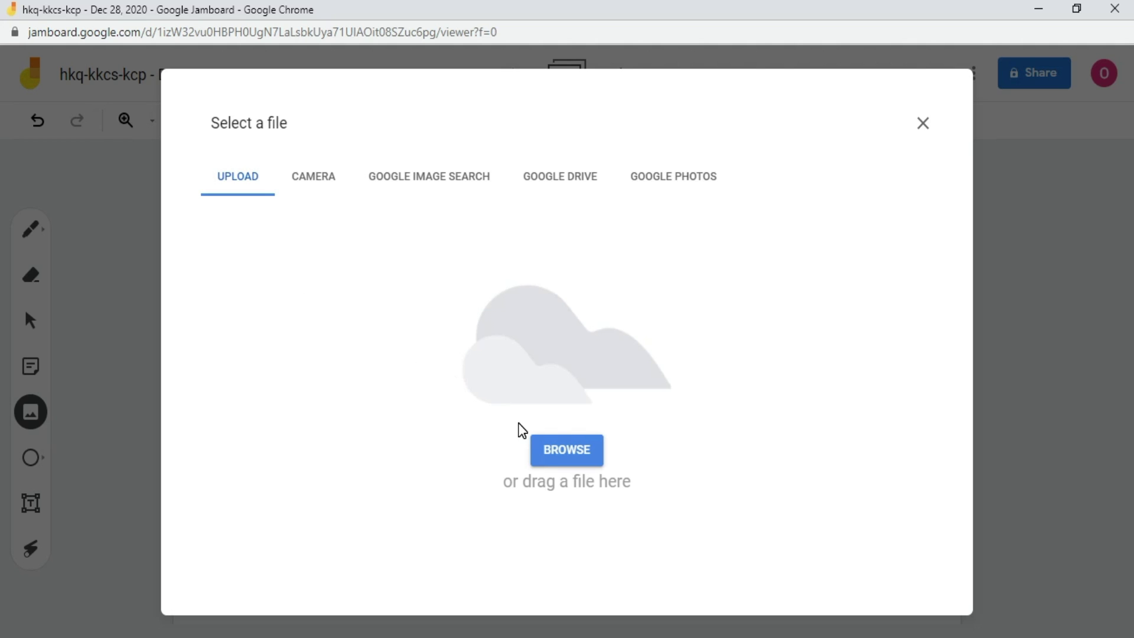
# Step: Upload the forest path photo and drag it to the lower right of the frame
pyautogui.click(546, 455)
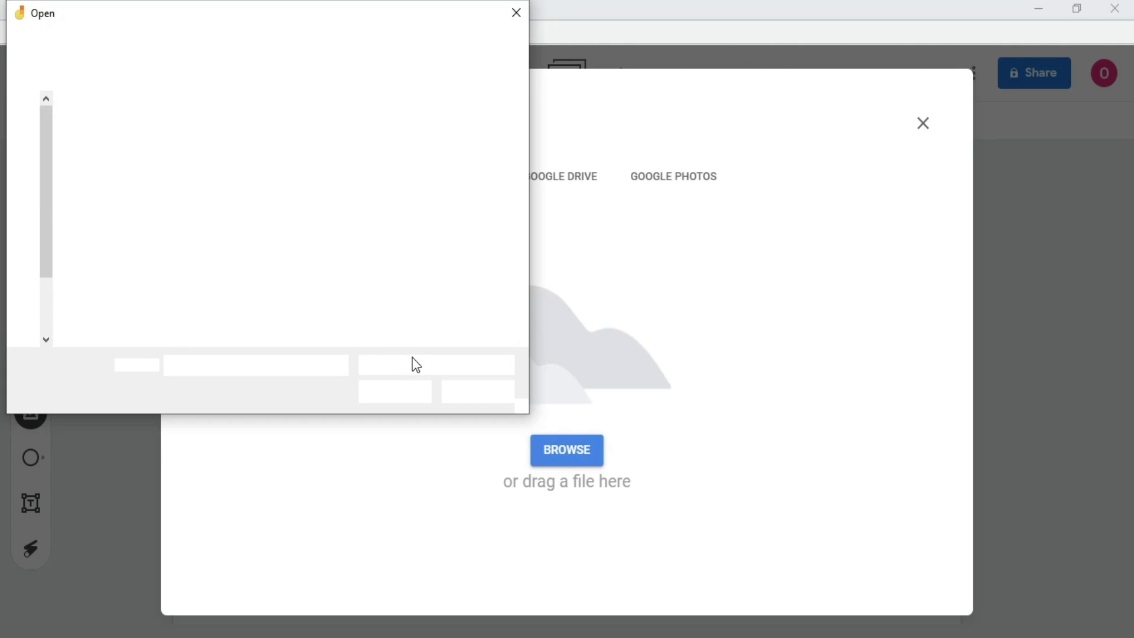
pyautogui.doubleClick(120, 151)
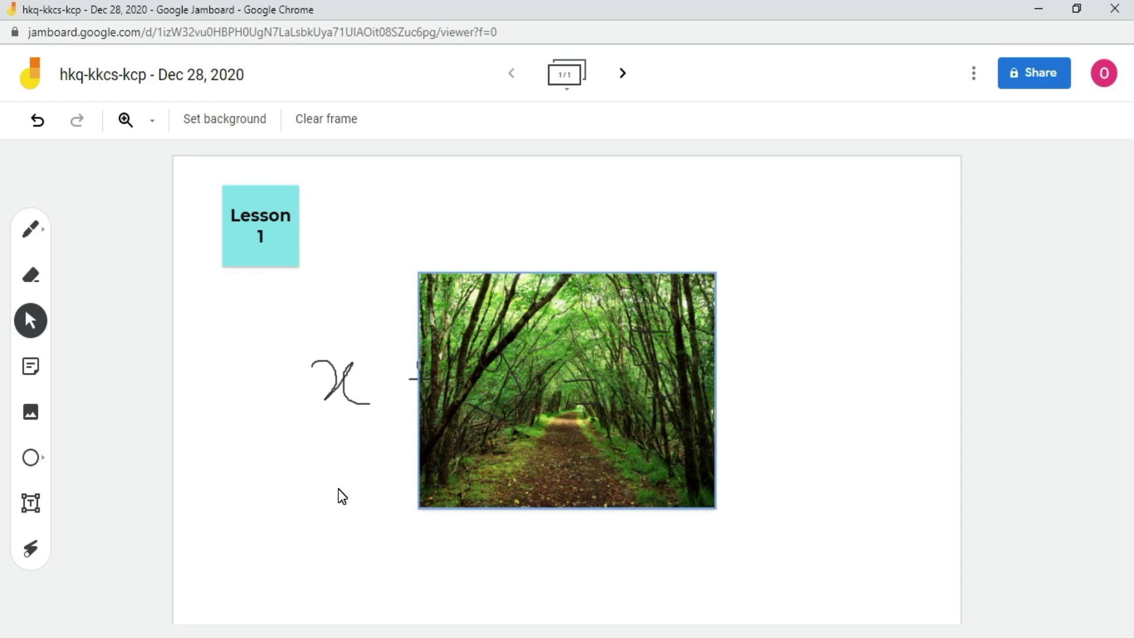
pyautogui.moveTo(484, 473); pyautogui.dragTo(715, 611)
pyautogui.click(253, 481)
pyautogui.scroll(-1, 253, 481)
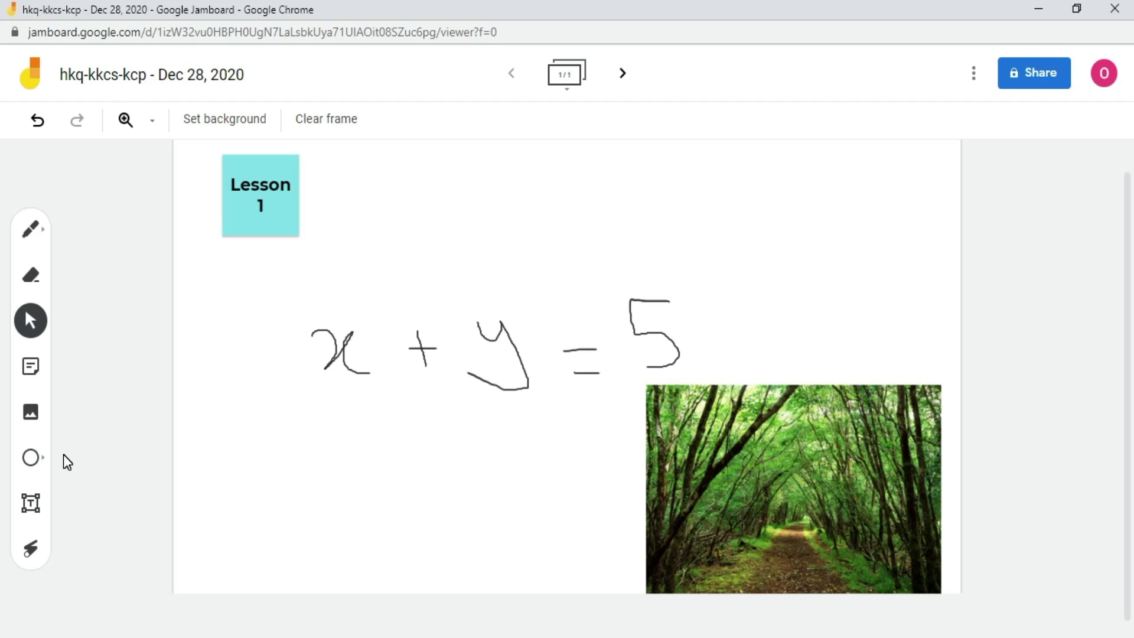
# Step: Draw a circle below the equation with a teal outline and light teal fill
pyautogui.click(32, 459)
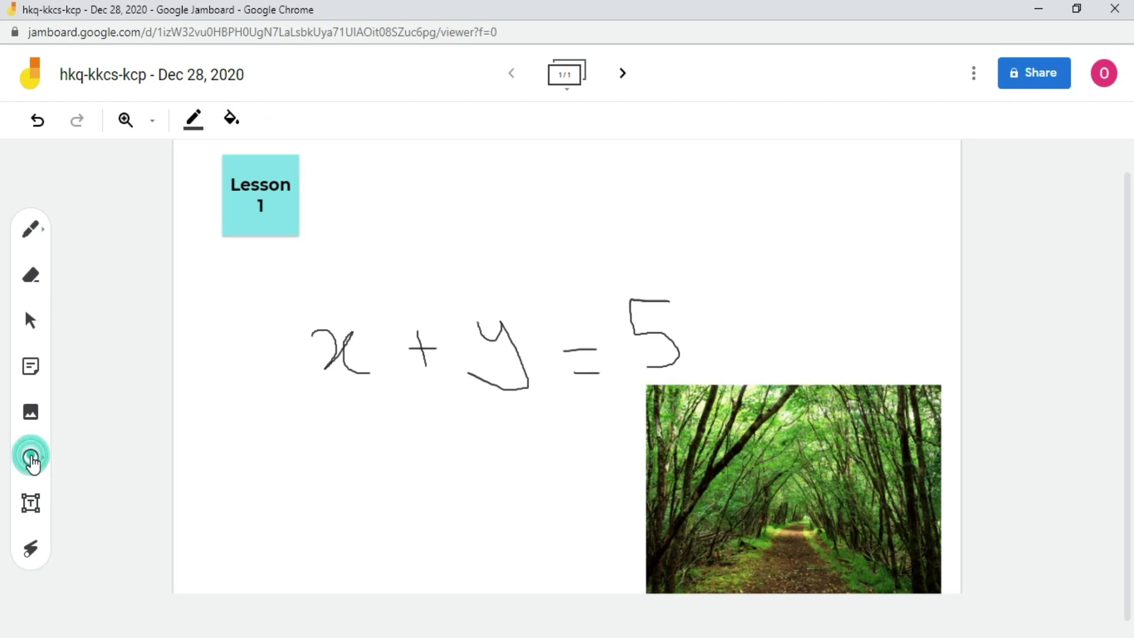
pyautogui.moveTo(228, 437); pyautogui.dragTo(308, 521)
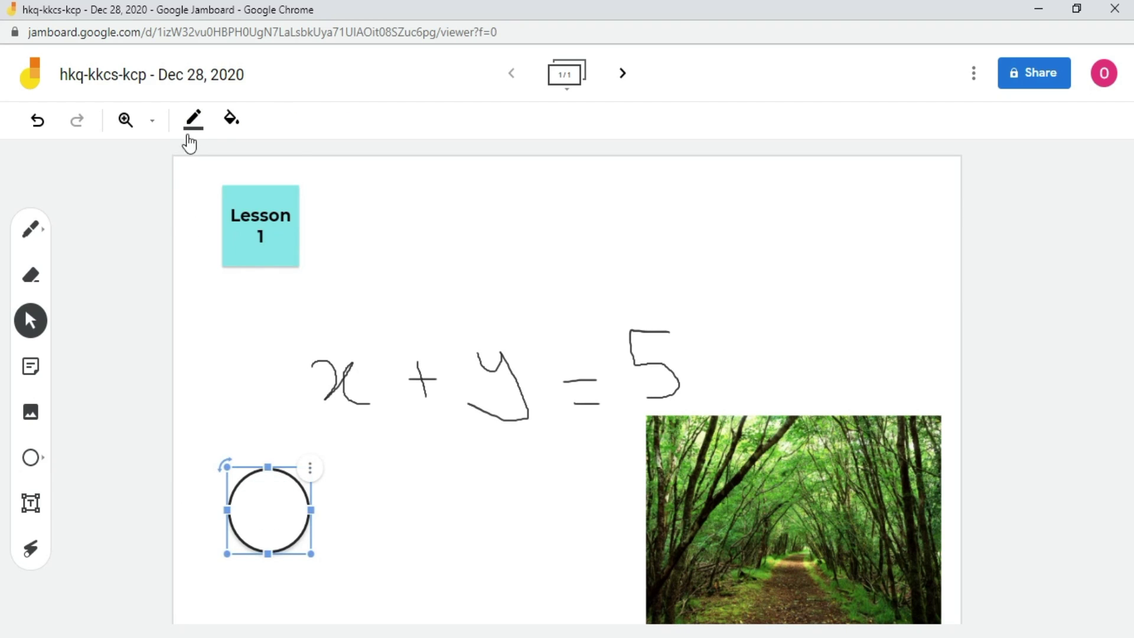
pyautogui.click(192, 129)
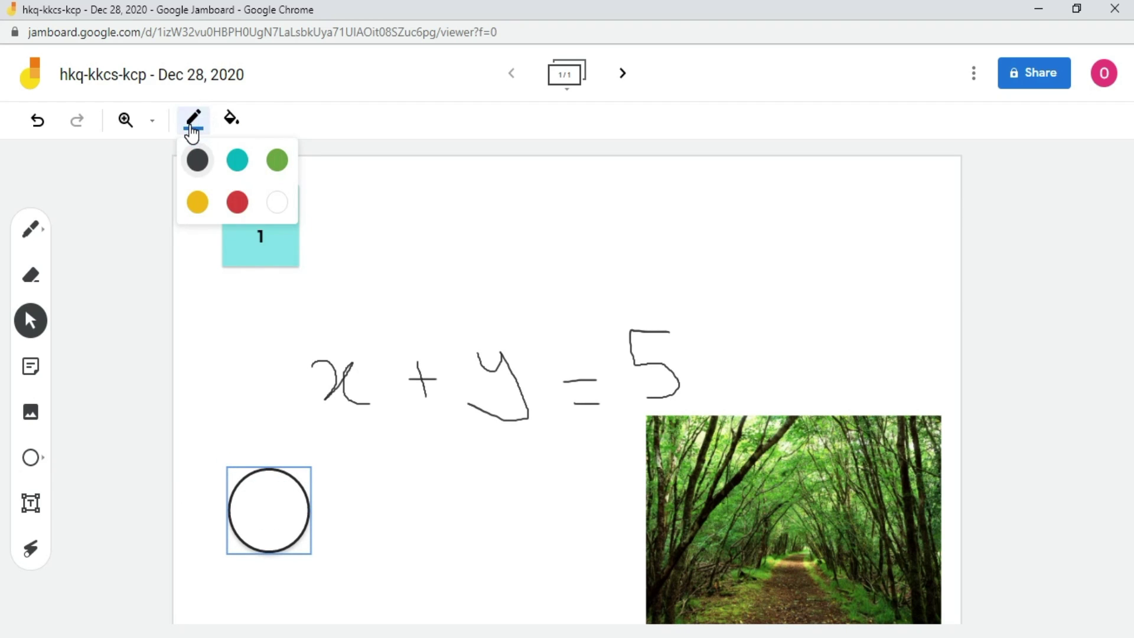
pyautogui.click(237, 160)
pyautogui.click(106, 301)
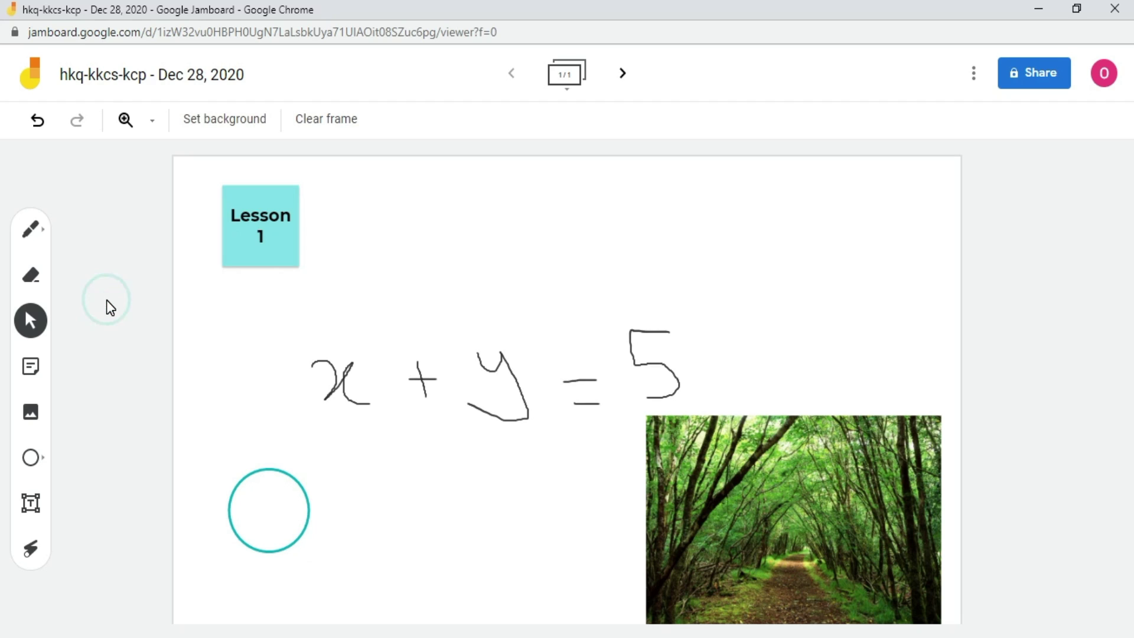
pyautogui.click(267, 511)
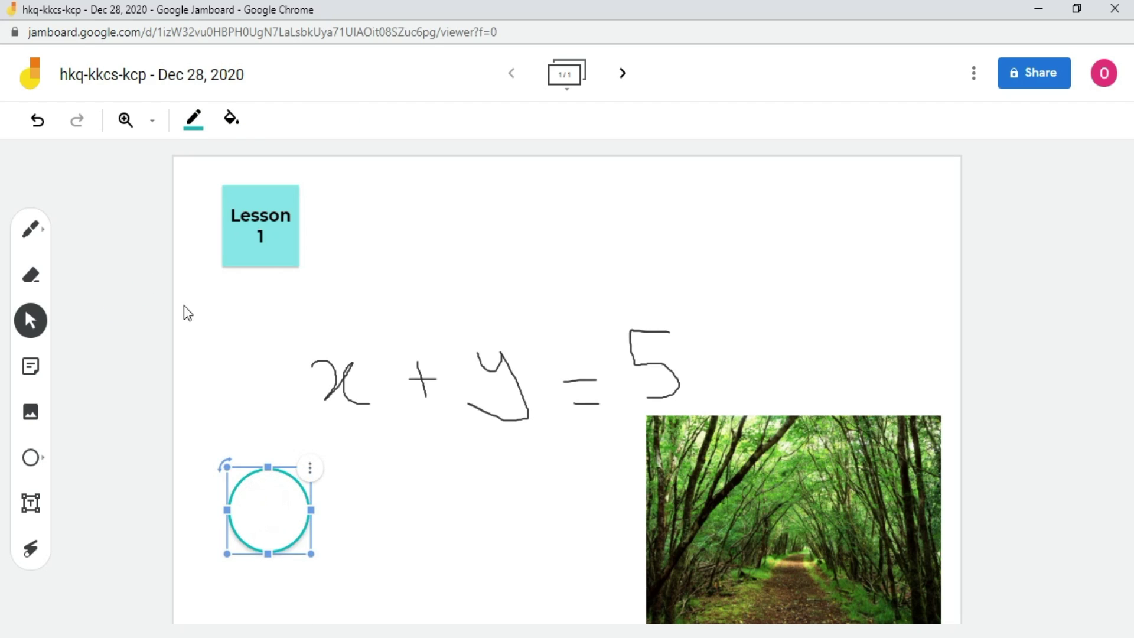
pyautogui.click(233, 124)
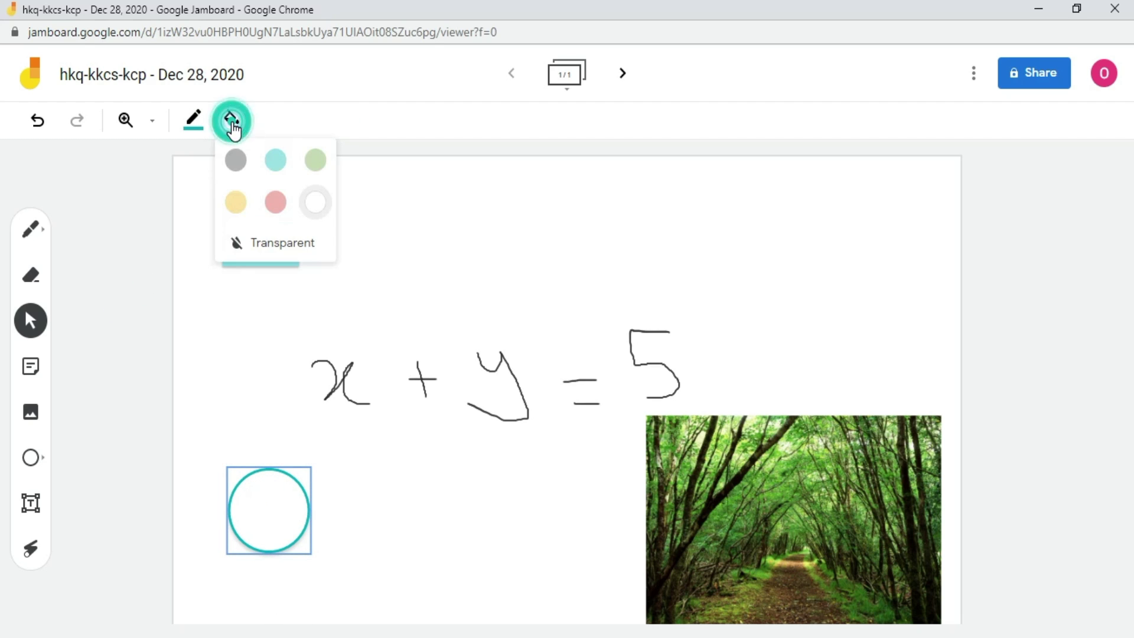
pyautogui.click(275, 161)
# Step: Enlarge the circle and review its stacking order options without changing them
pyautogui.click(395, 542)
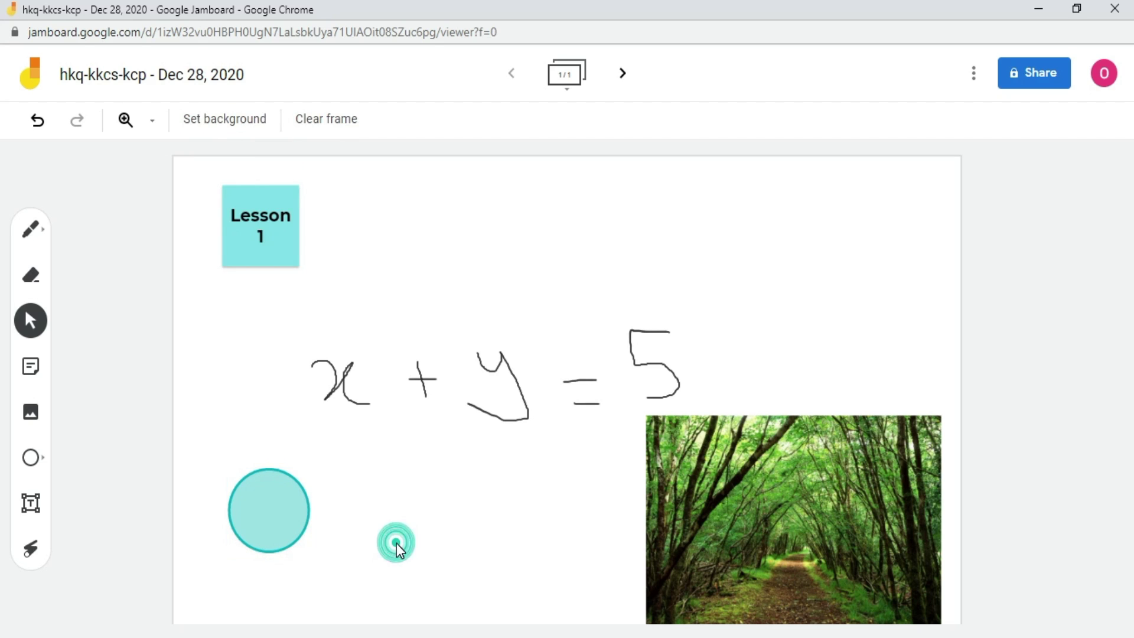
pyautogui.click(268, 505)
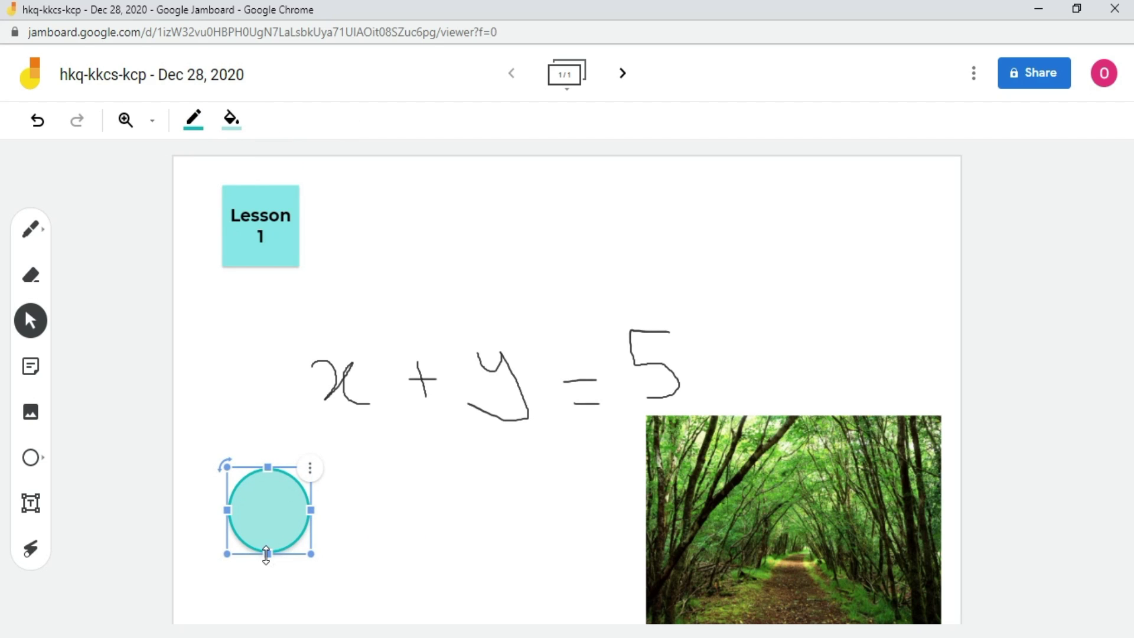
pyautogui.moveTo(268, 552); pyautogui.dragTo(266, 578)
pyautogui.moveTo(310, 523); pyautogui.dragTo(329, 521)
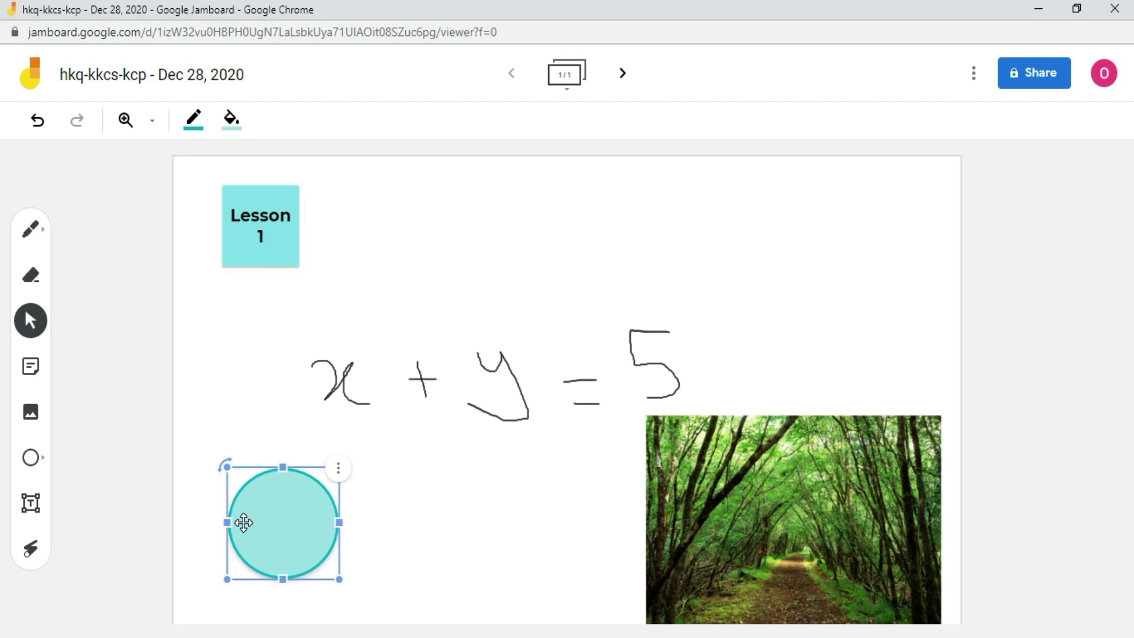
pyautogui.click(341, 473)
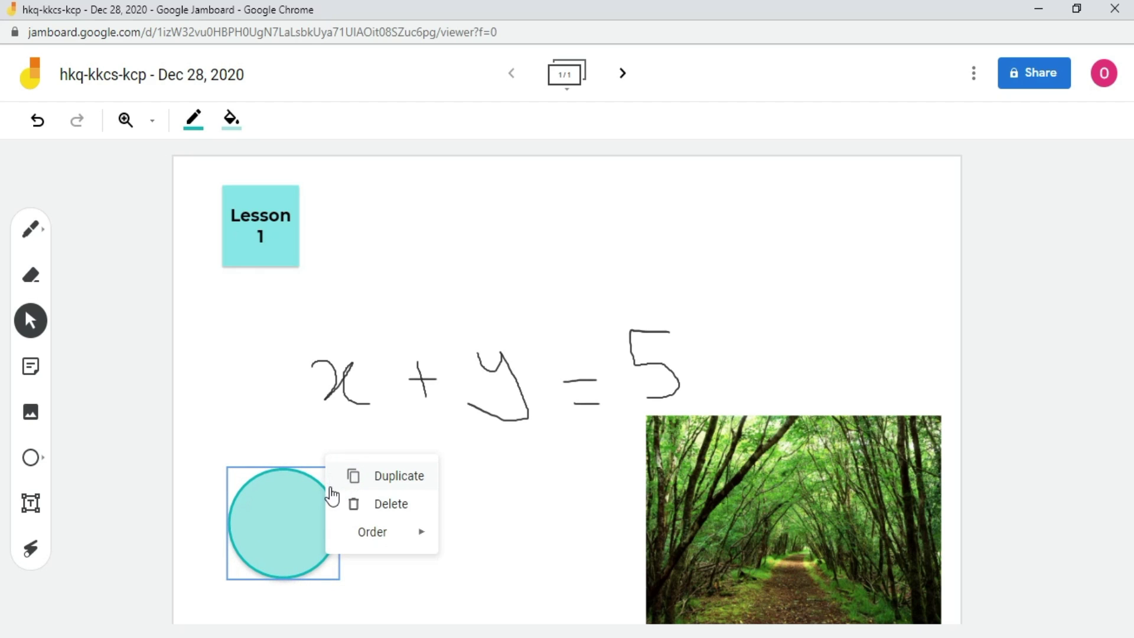
pyautogui.click(358, 529)
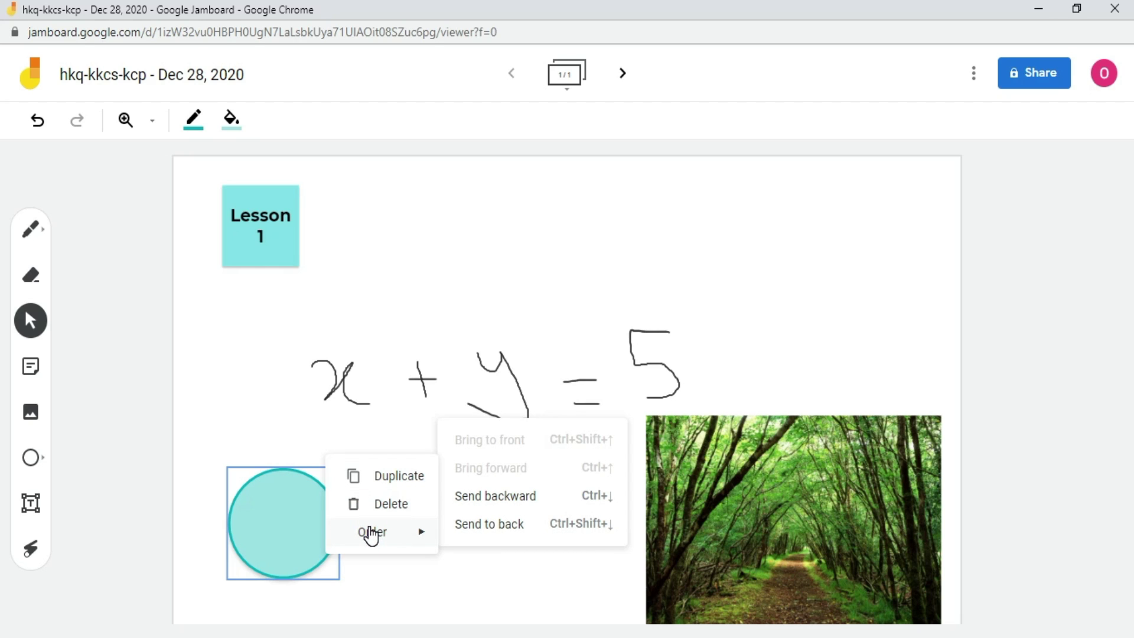
pyautogui.click(376, 565)
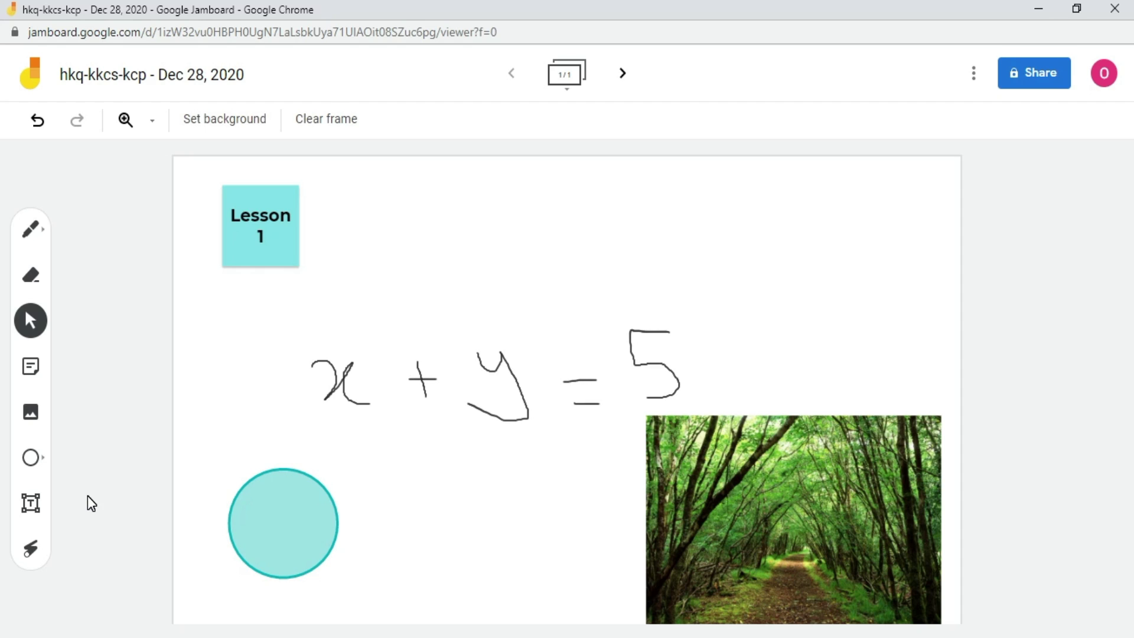
pyautogui.click(32, 503)
# Step: Add a 'Mathematics' text box beside the Lesson 1 note, widened to fit one line
pyautogui.click(347, 221)
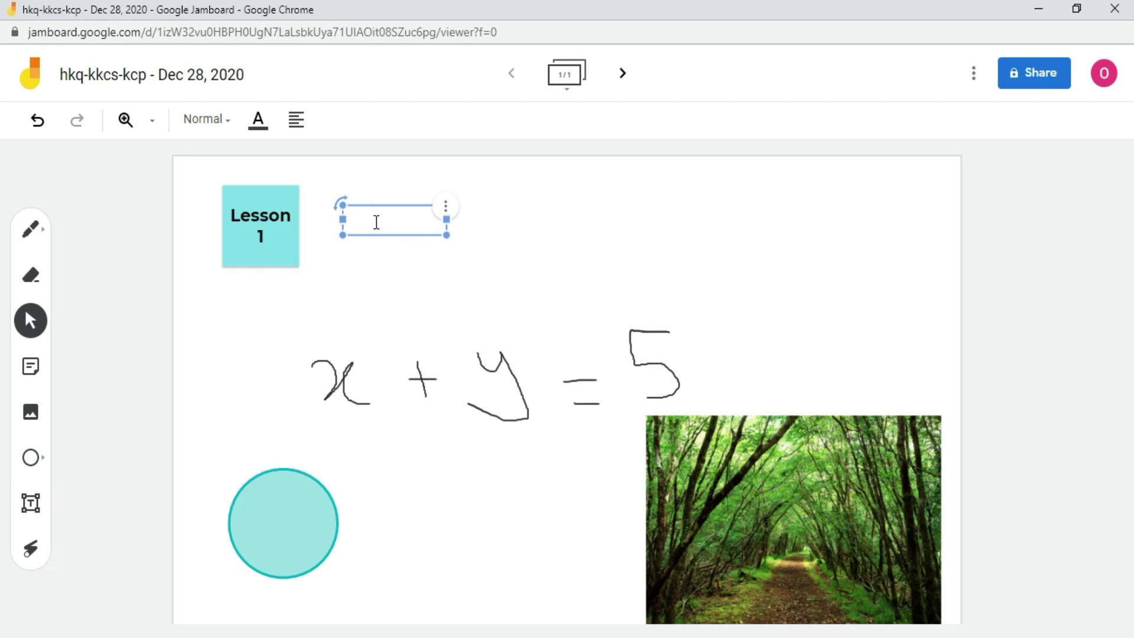
pyautogui.write('Mathematics')
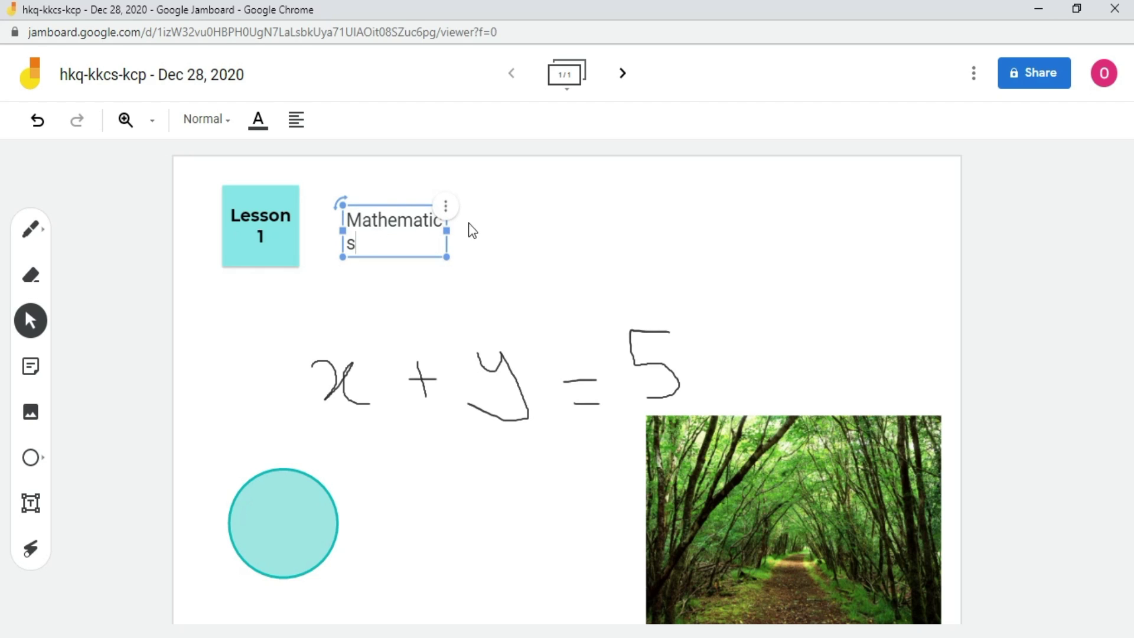
pyautogui.moveTo(447, 231)
pyautogui.mouseDown()
pyautogui.moveTo(483, 229)
pyautogui.moveTo(464, 229)
pyautogui.mouseUp()
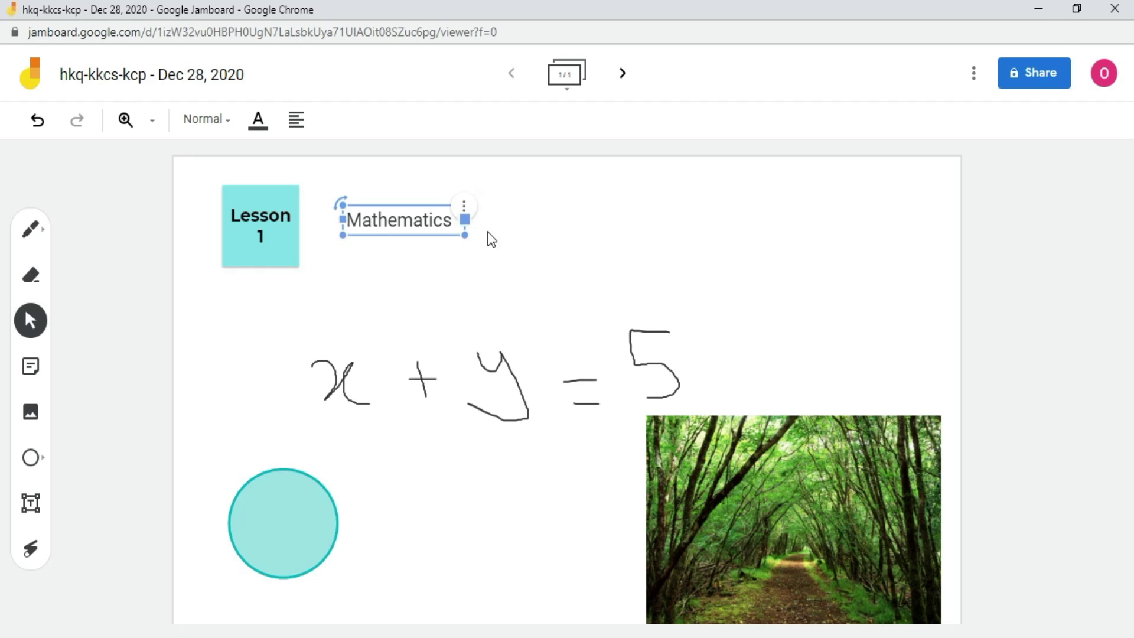
pyautogui.click(161, 174)
# Step: Review the text style, colour and alignment choices, leaving them unchanged
pyautogui.click(228, 122)
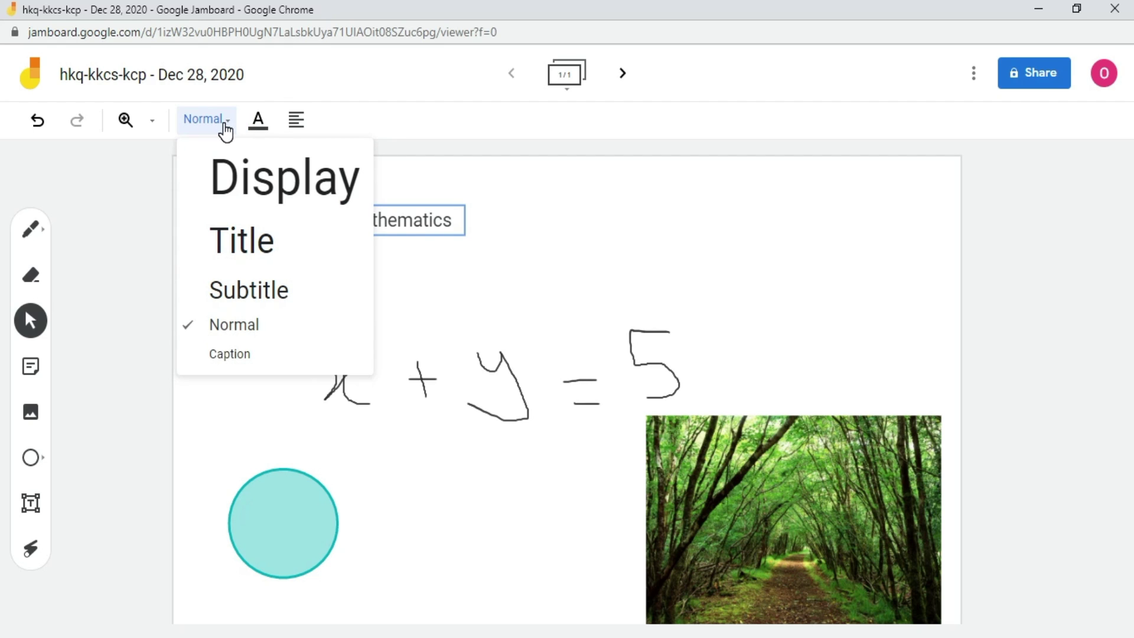
pyautogui.click(257, 124)
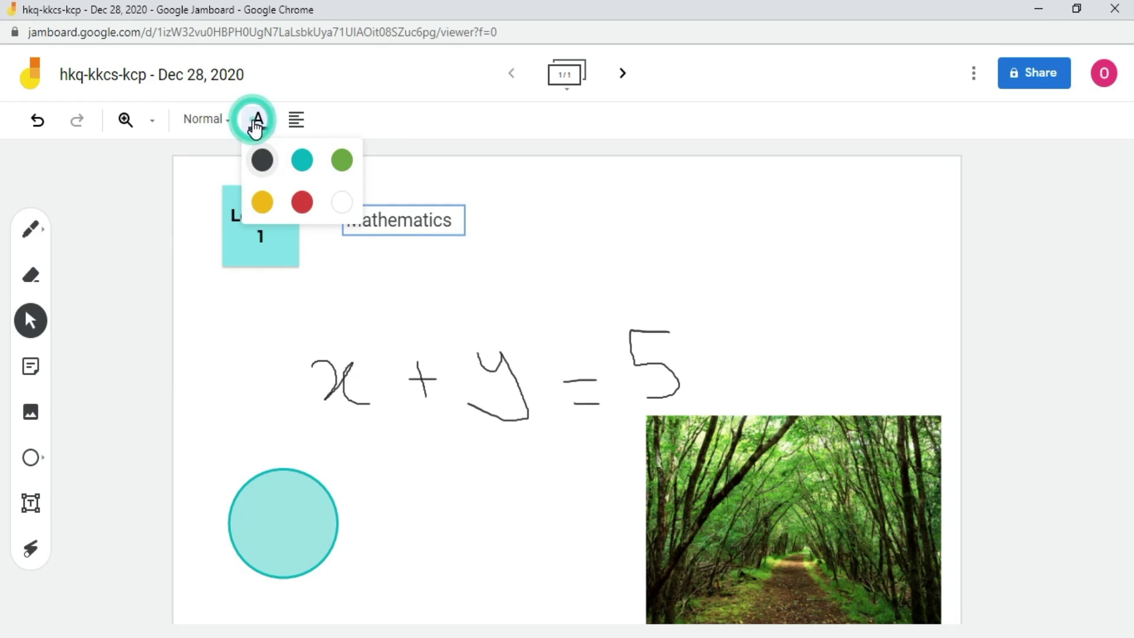
pyautogui.click(296, 123)
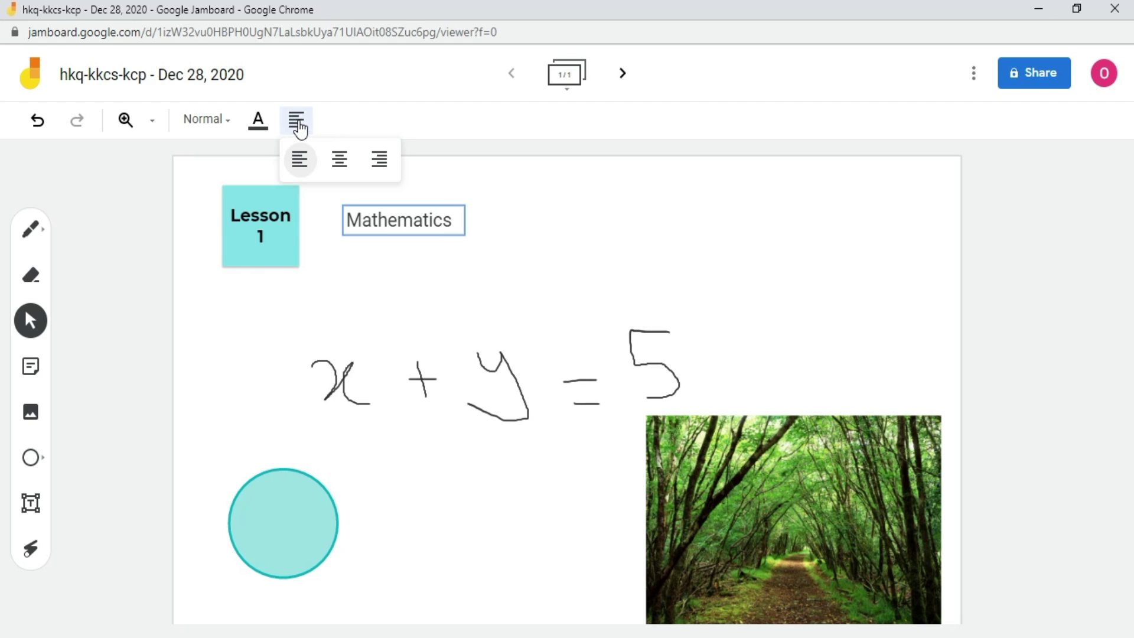
pyautogui.click(405, 119)
pyautogui.click(139, 431)
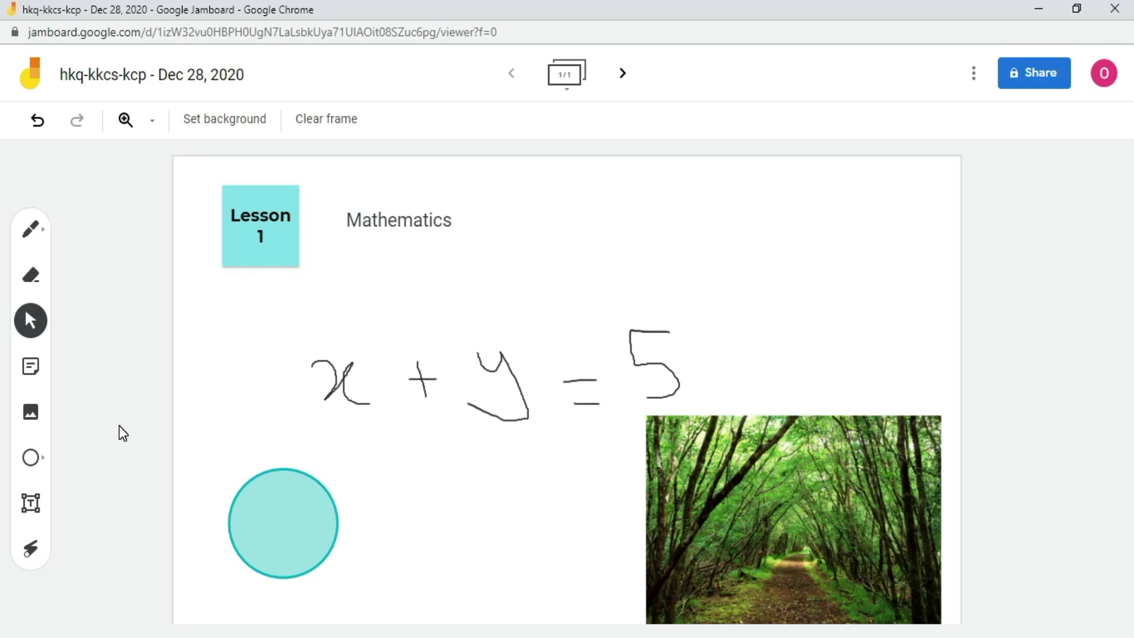
# Step: Trace the equation and underline Mathematics with the laser, then add a second blank frame
pyautogui.click(26, 552)
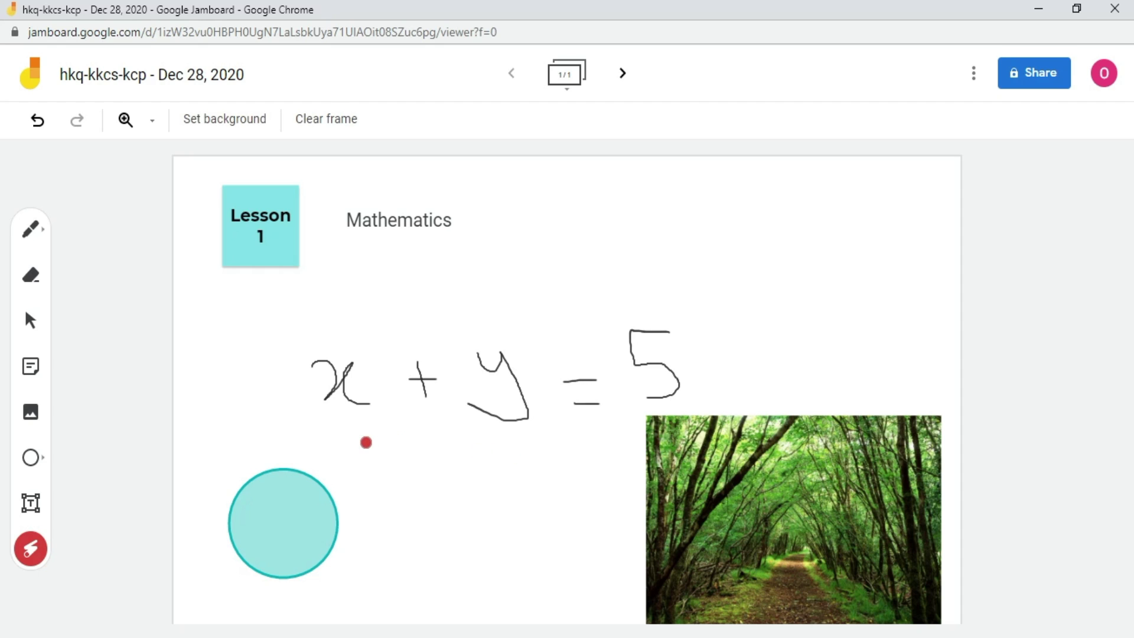
pyautogui.click(366, 443)
pyautogui.moveTo(367, 443)
pyautogui.mouseDown()
pyautogui.moveTo(284, 393)
pyautogui.moveTo(630, 296)
pyautogui.moveTo(628, 444)
pyautogui.moveTo(249, 441)
pyautogui.mouseUp()
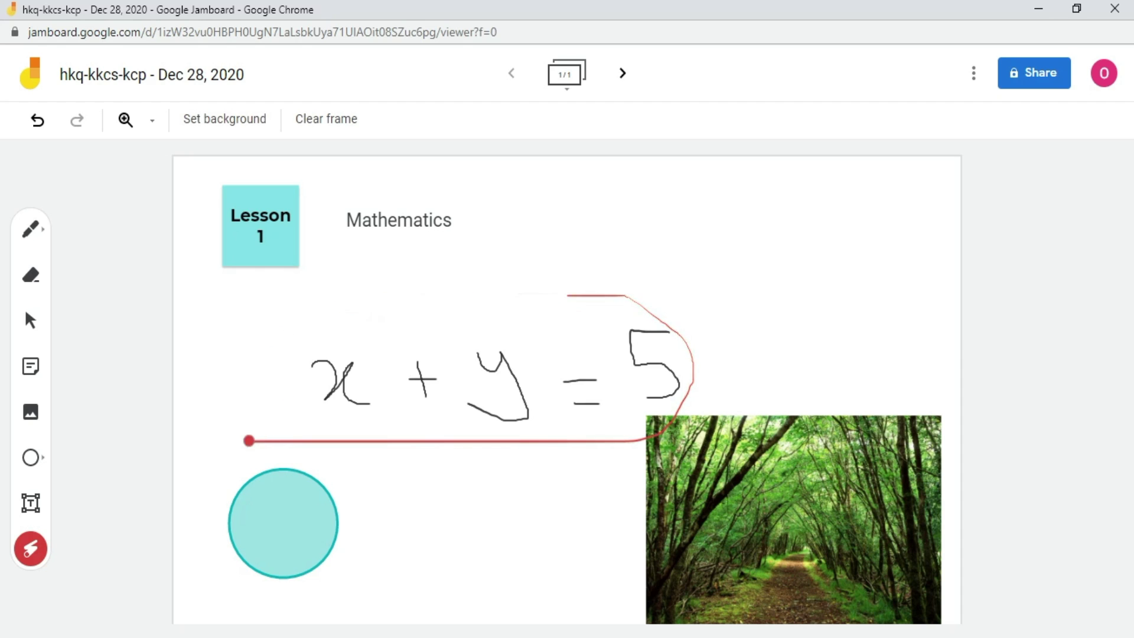
pyautogui.click(324, 443)
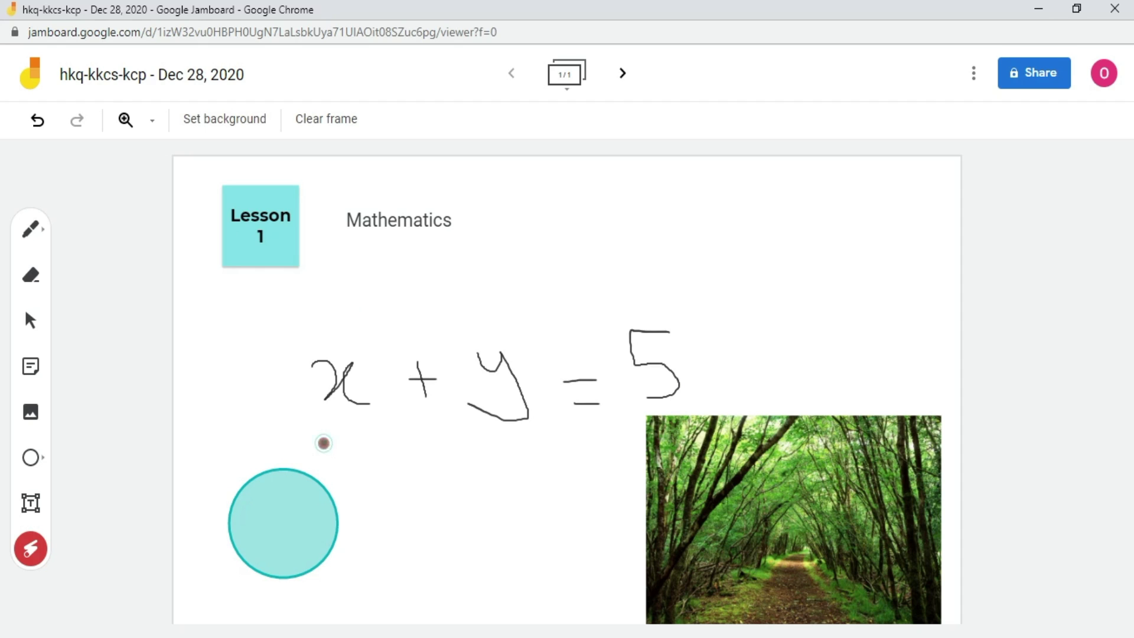
pyautogui.moveTo(324, 443); pyautogui.dragTo(759, 439)
pyautogui.moveTo(569, 261); pyautogui.dragTo(339, 260)
pyautogui.click(622, 75)
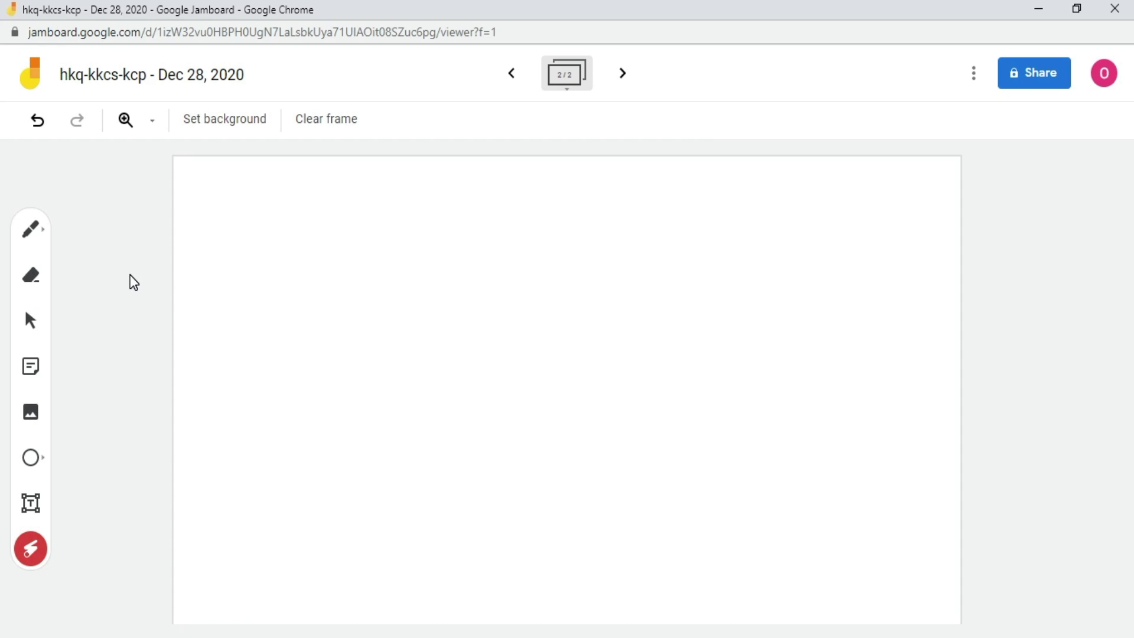
# Step: Go back to frame 1 of 2 and open the board's sharing settings
pyautogui.click(510, 75)
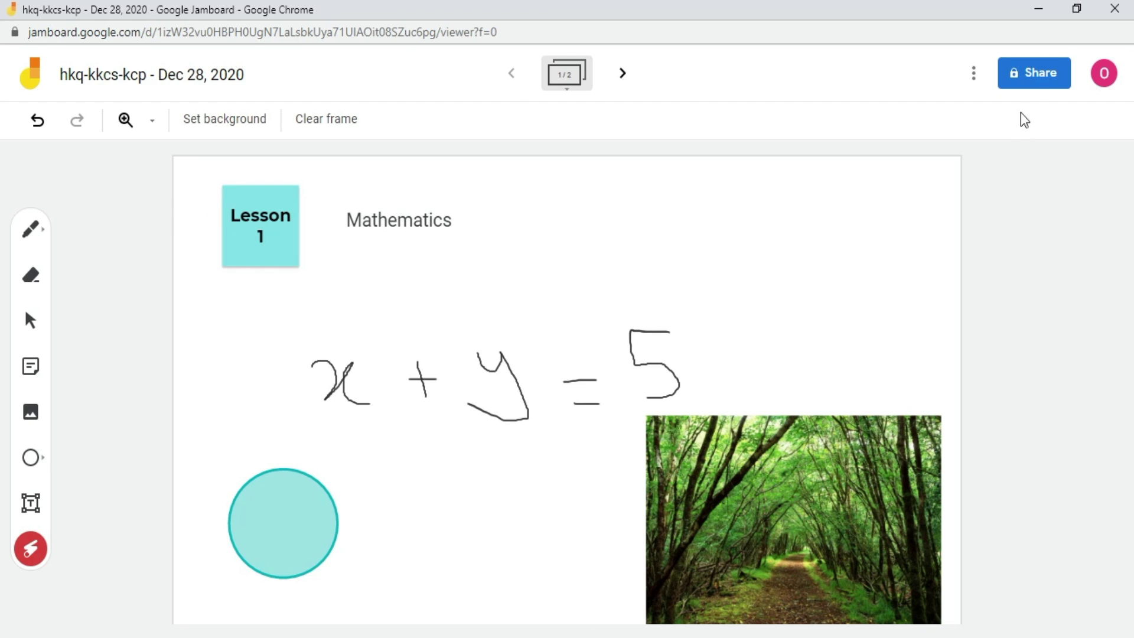
pyautogui.click(1033, 75)
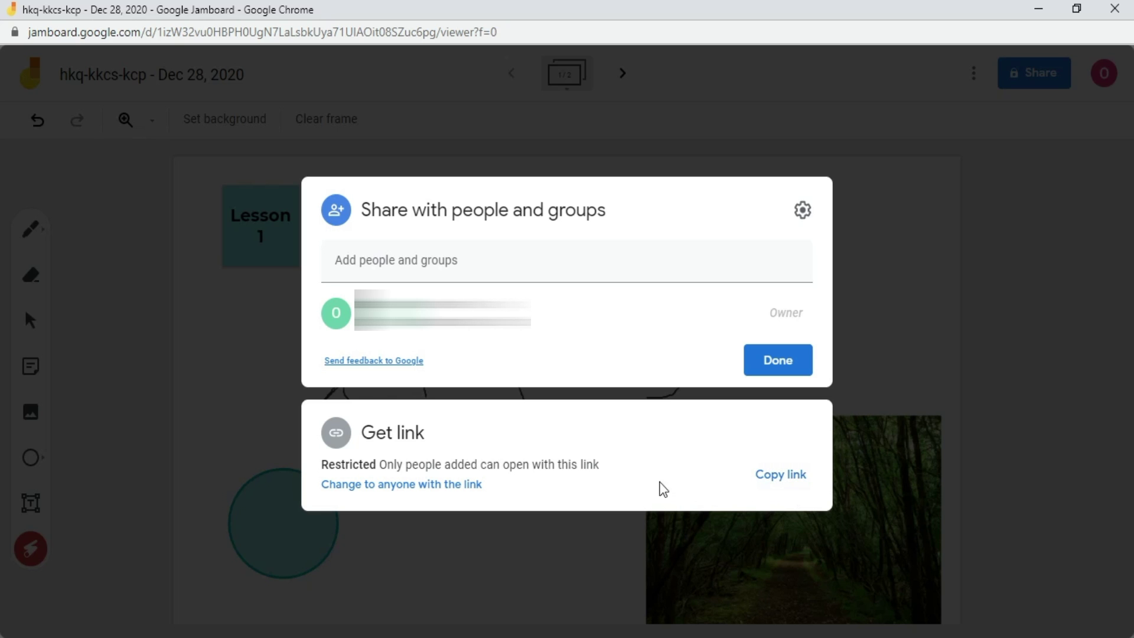
pyautogui.click(957, 211)
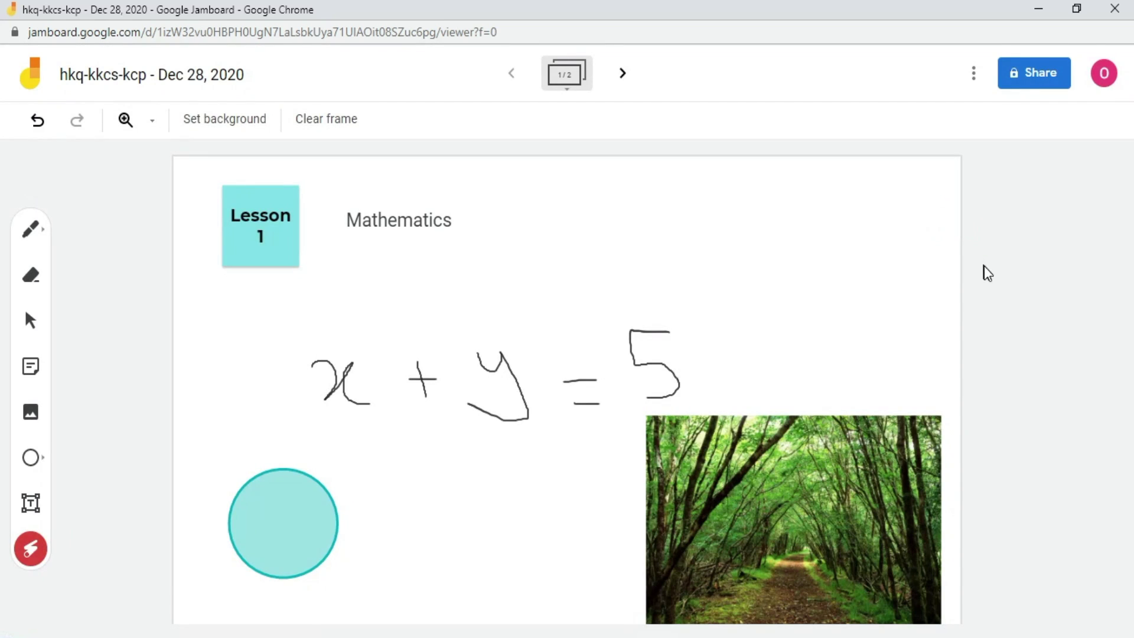